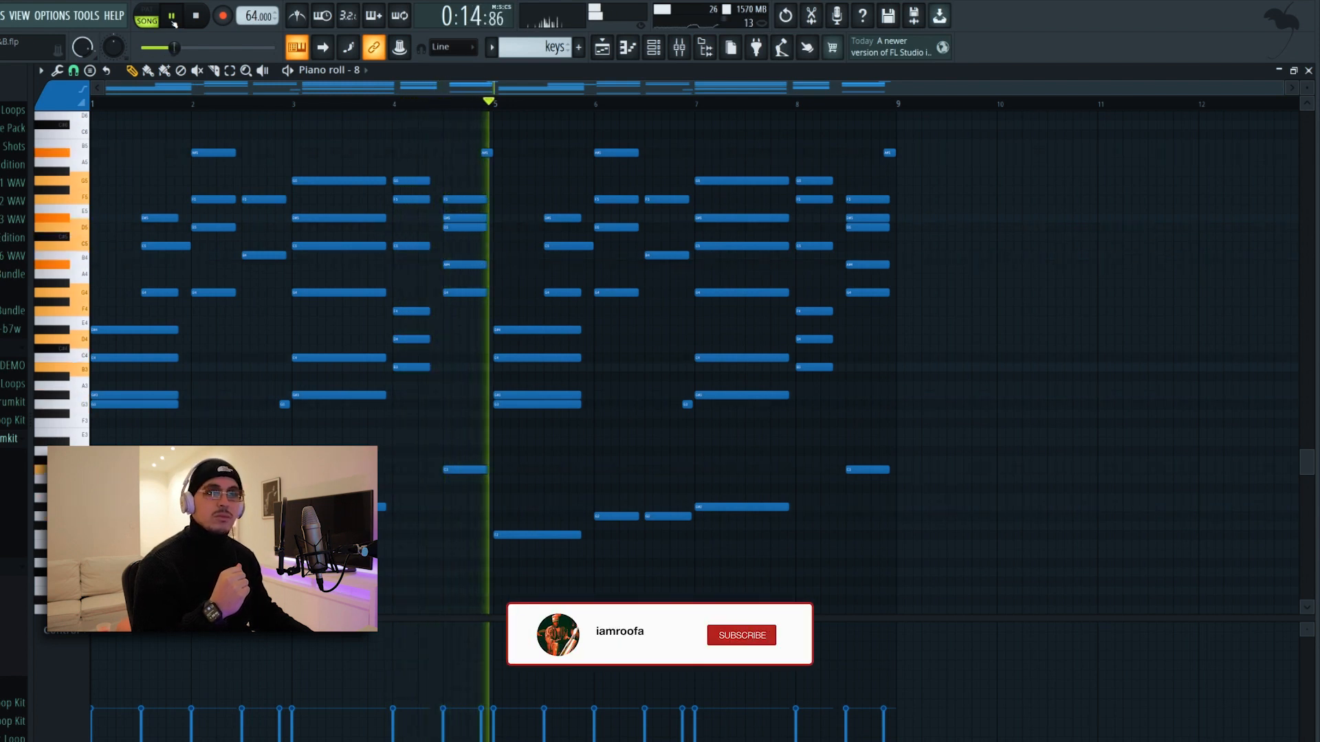
Stop the playback and examine the Fruity parametric EQ 2 curve on the keys mixer channel
key("space")
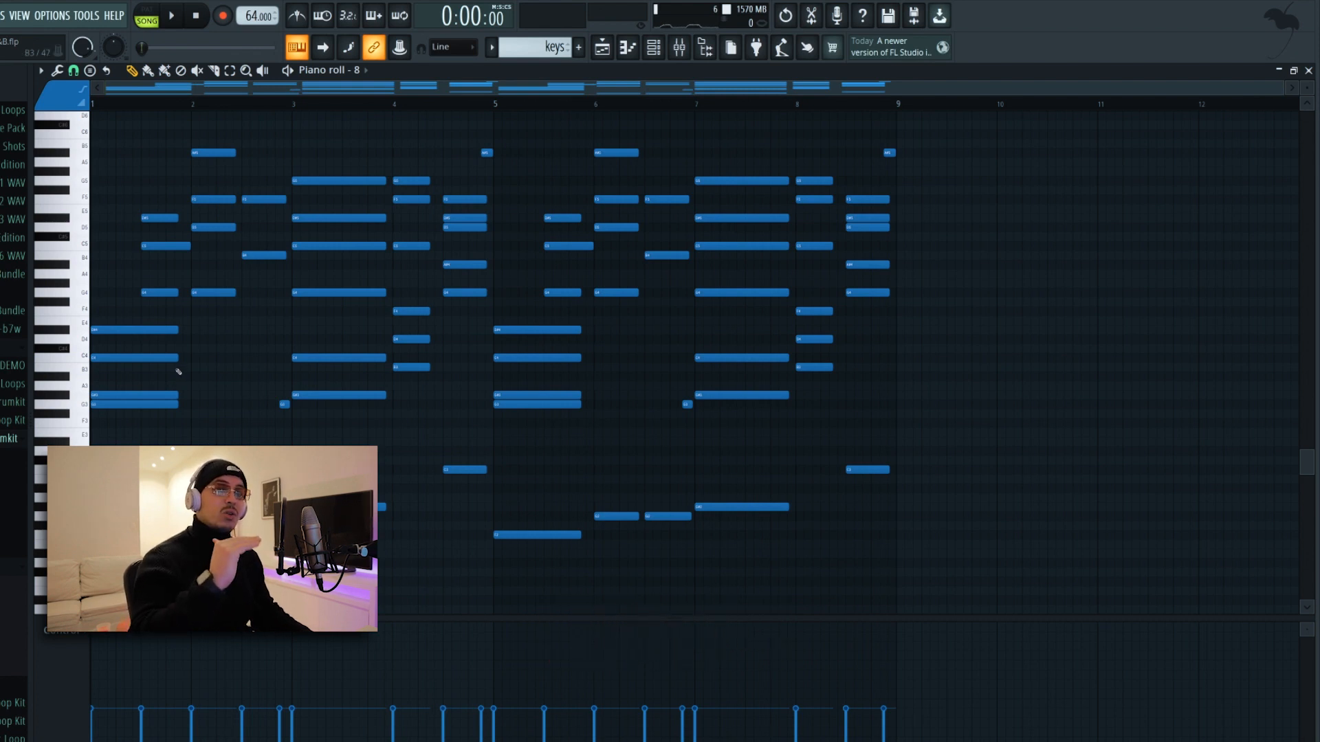
left_click(680, 52)
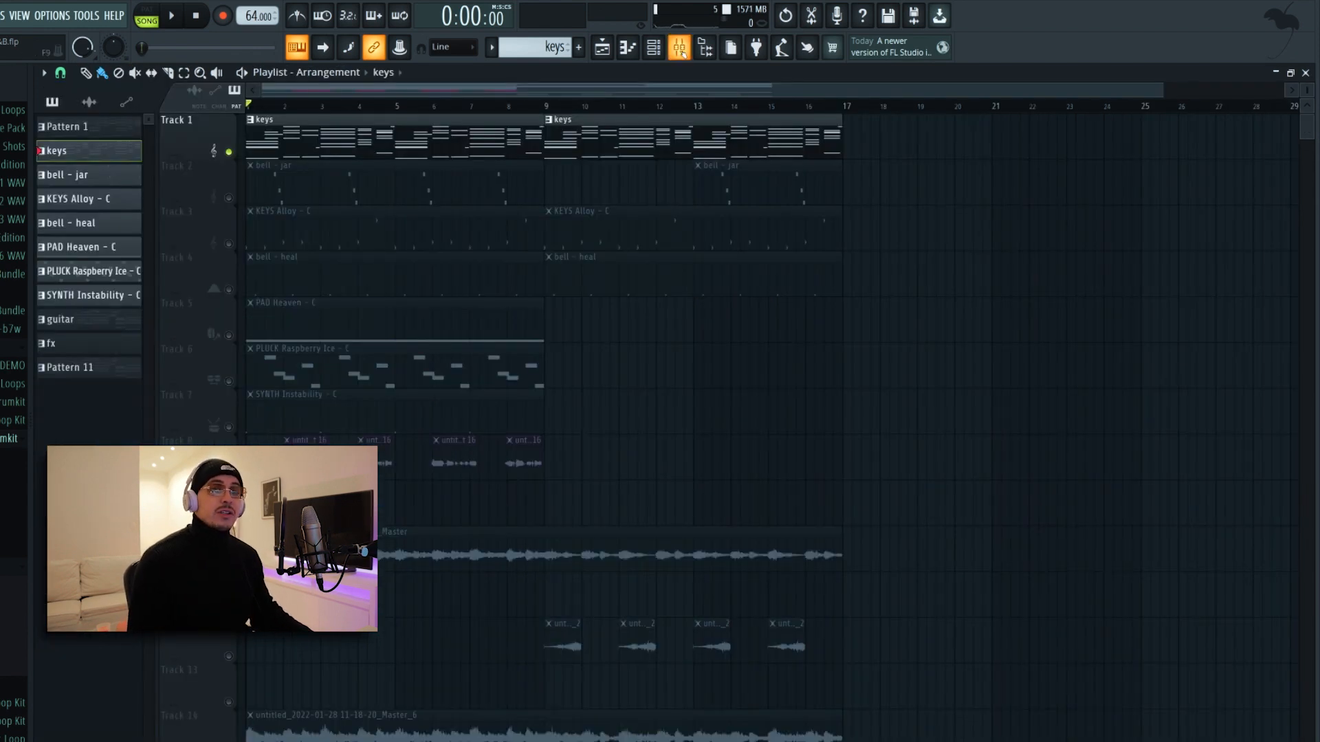
left_click(679, 49)
left_click(85, 543)
left_click(1189, 505)
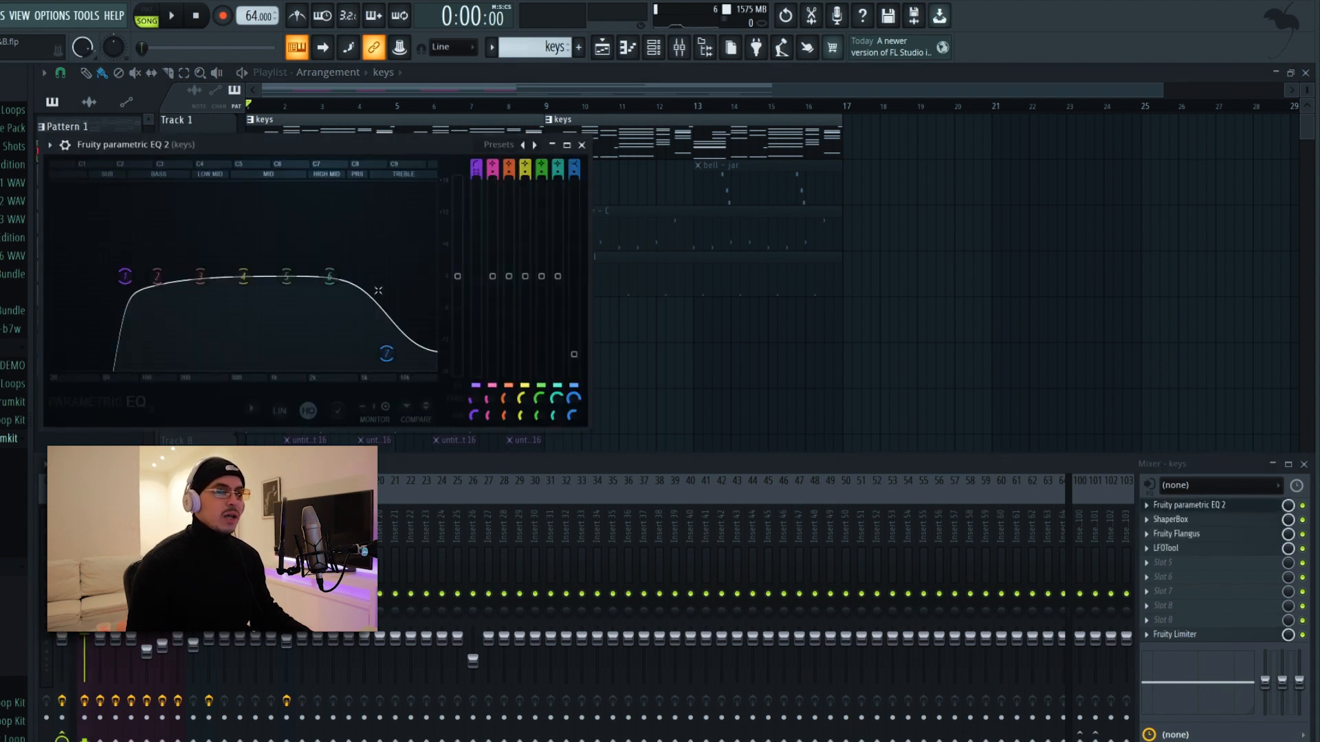
left_click(582, 145)
Examine the ShaperBox pan modulation and the Fruity Flangus settings on the keys mixer channel
left_click(1174, 521)
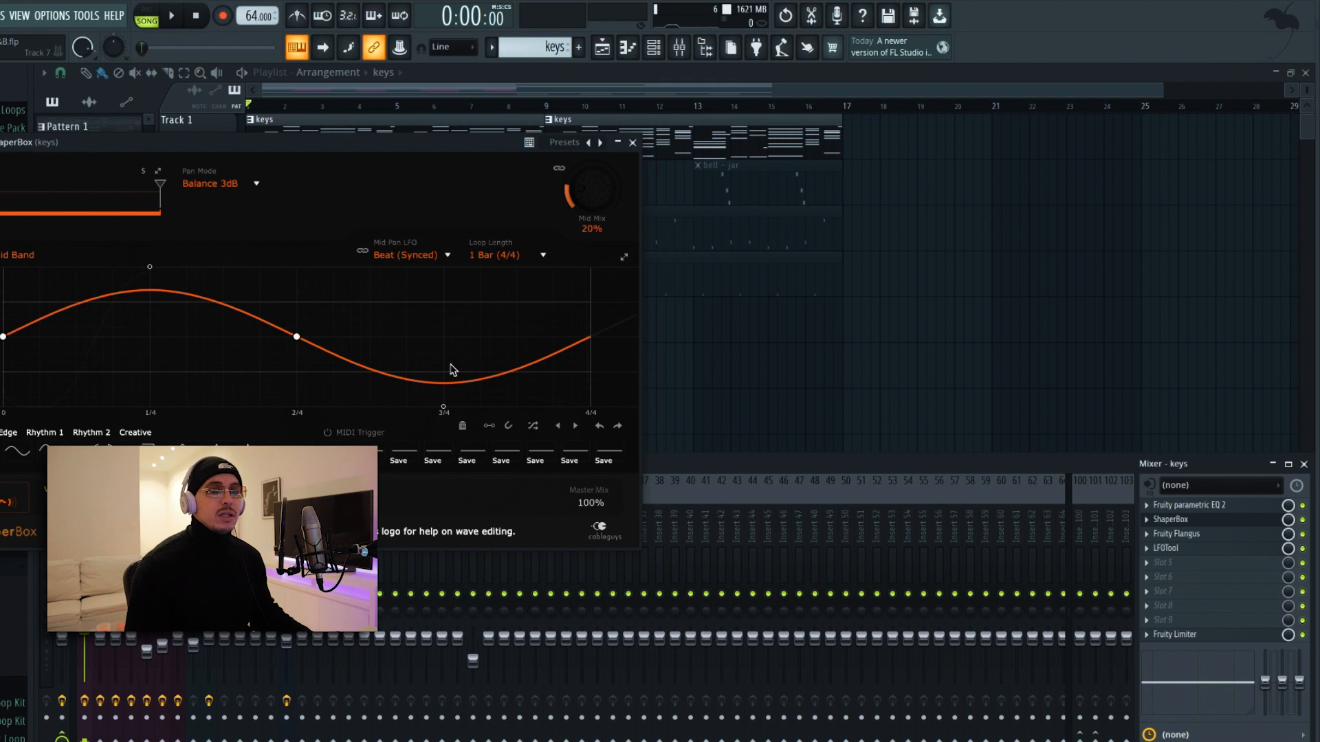
left_click(71, 498)
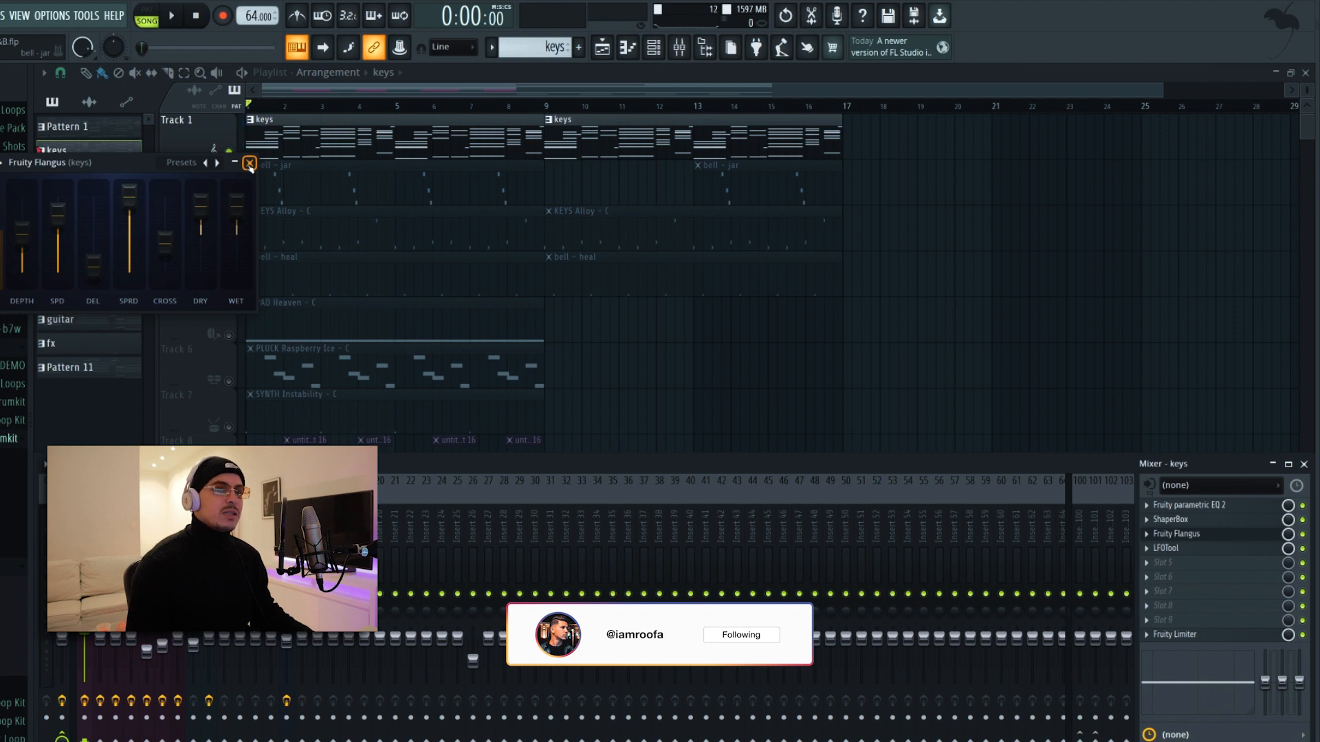
left_click(250, 164)
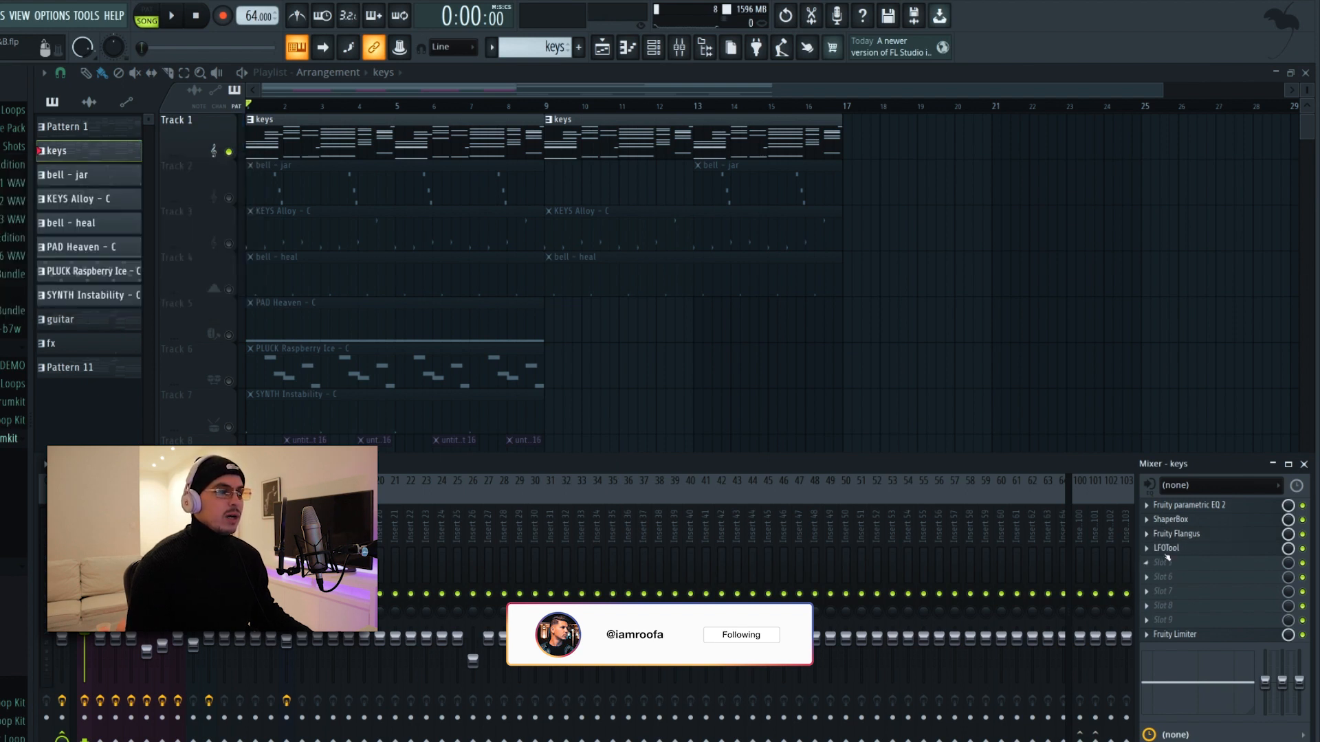
Examine the LFOTool volume shape on the keys channel while the keys track plays
left_click(1166, 548)
key("space")
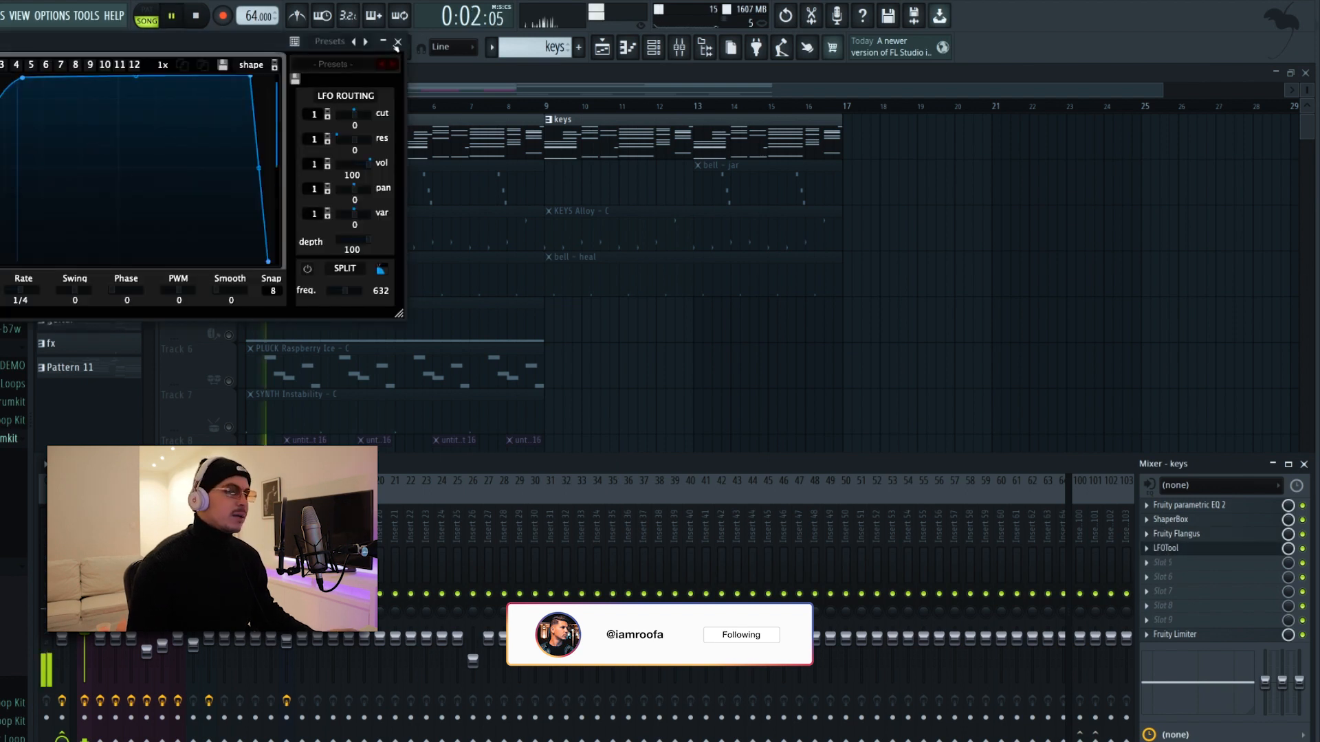
left_click(396, 42)
key("space")
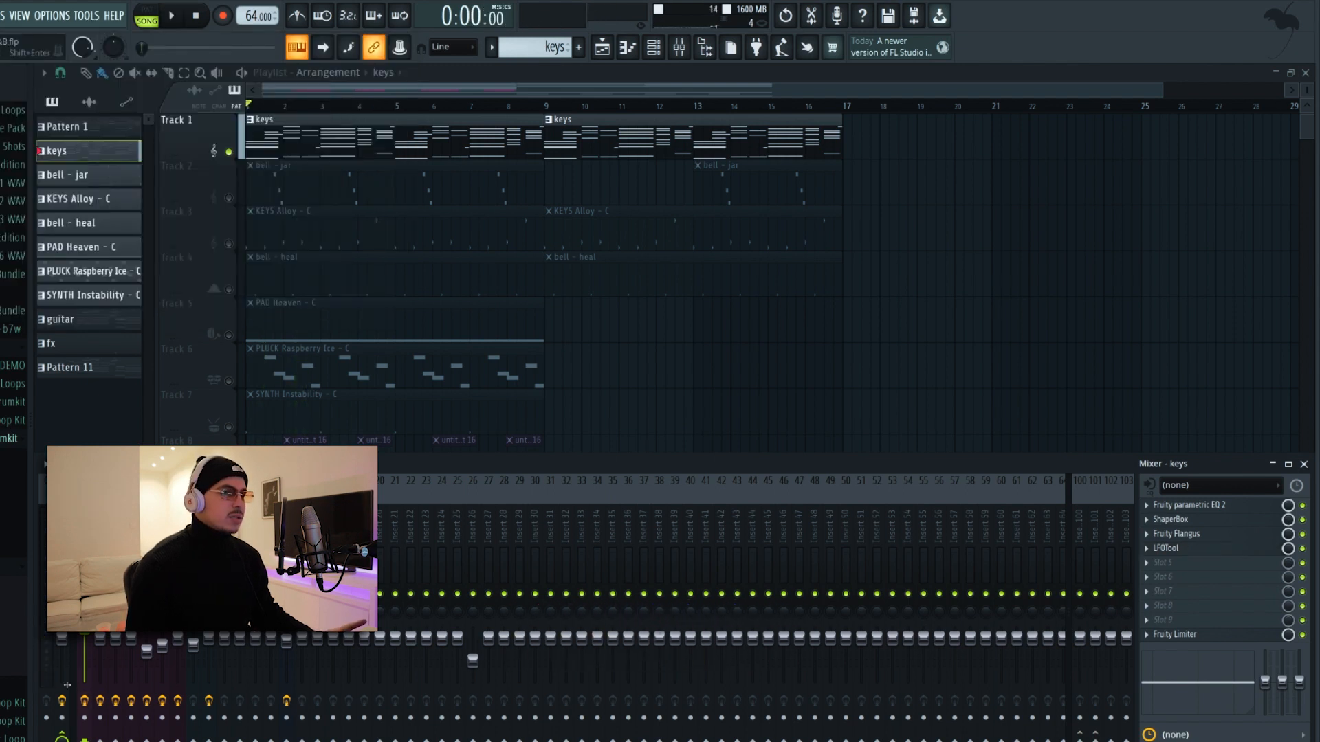
Play the soloed keys track from the start twice and stop it each time
key("space")
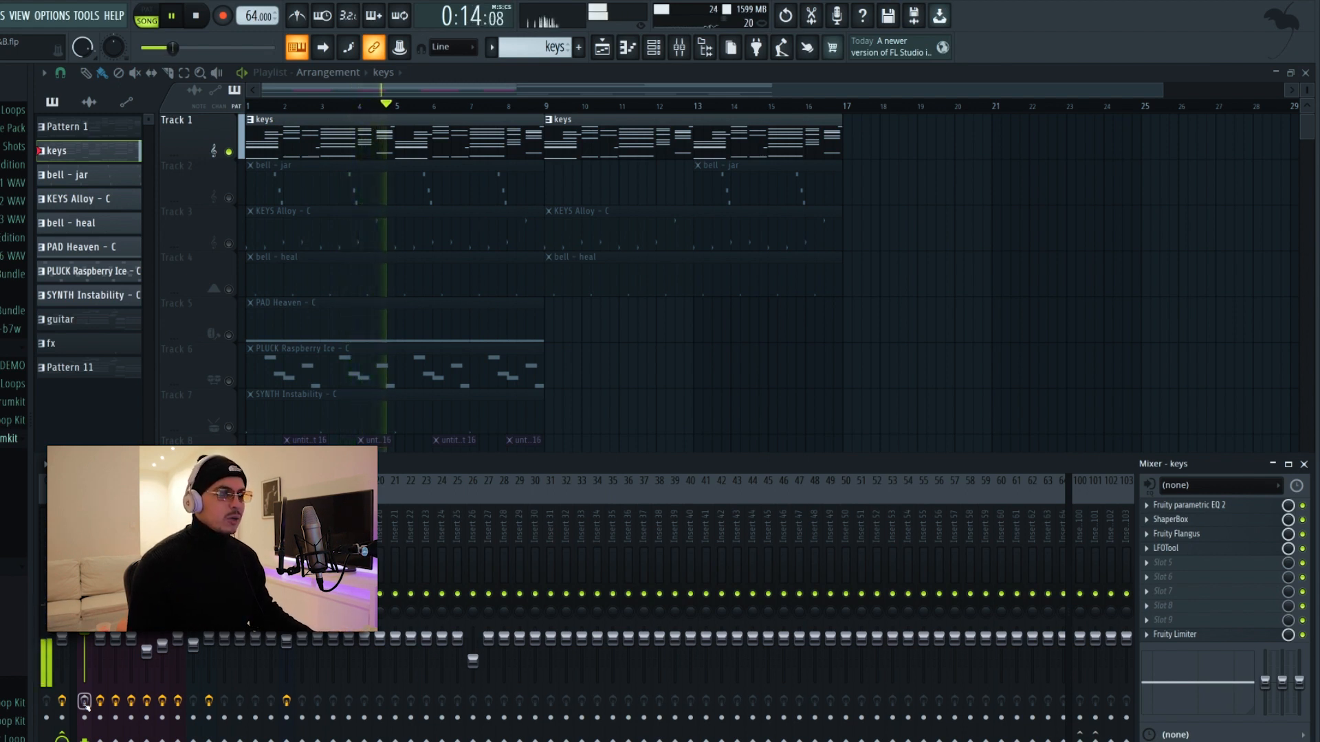
key("space")
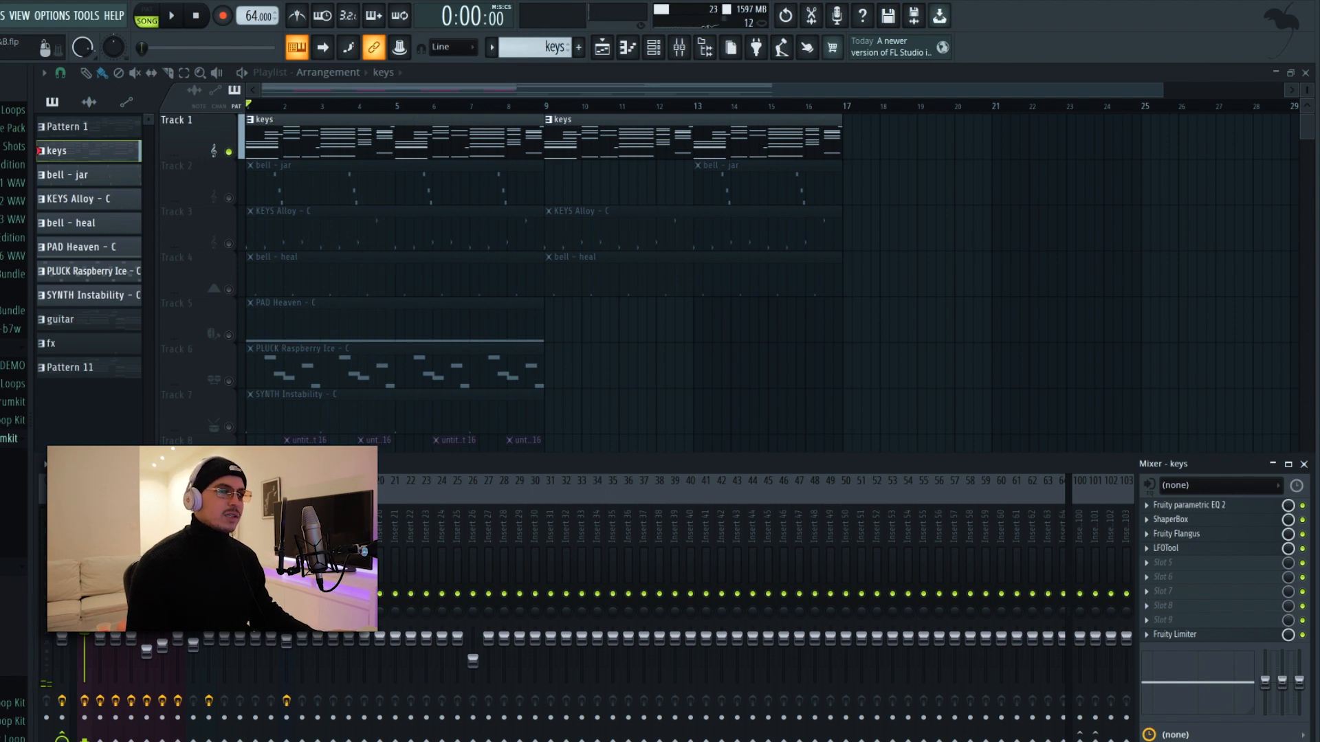
key("space")
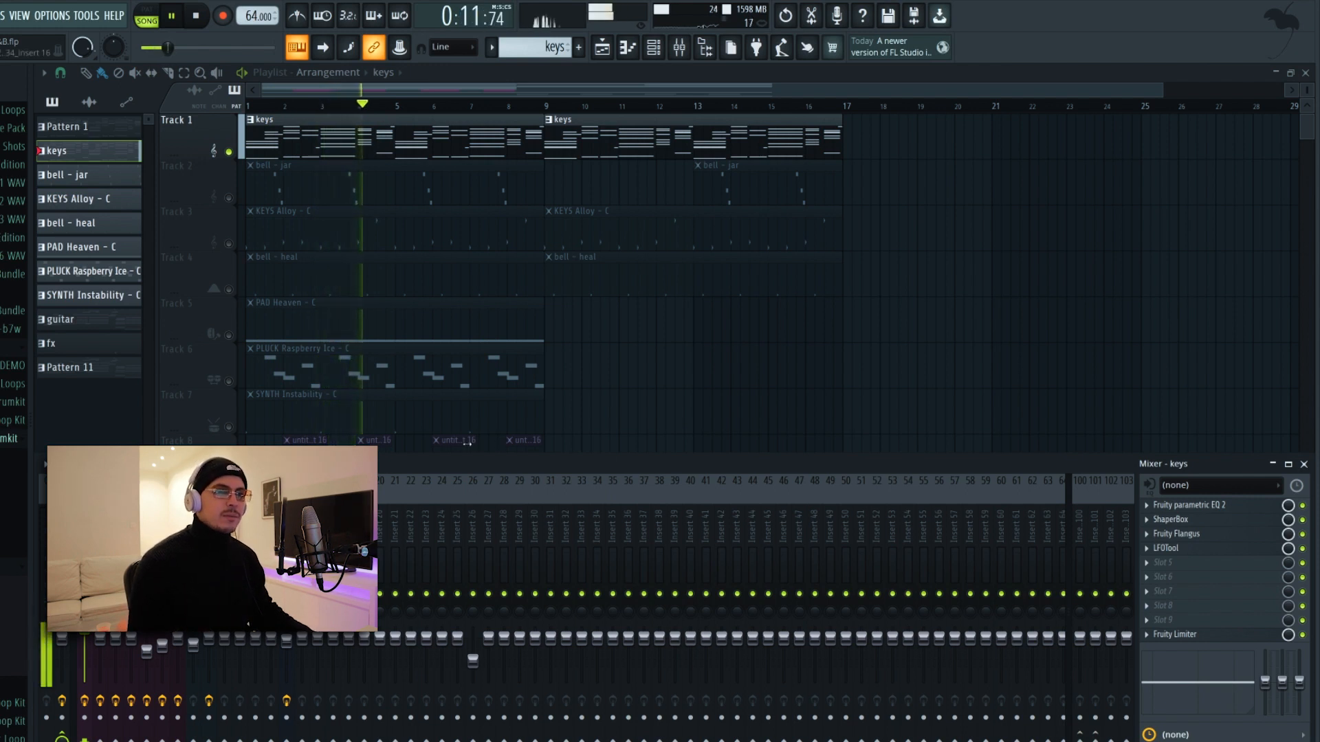
key("space")
Solo the bell - jar track and audition its notes in the piano roll
left_click(230, 199, "ctrl")
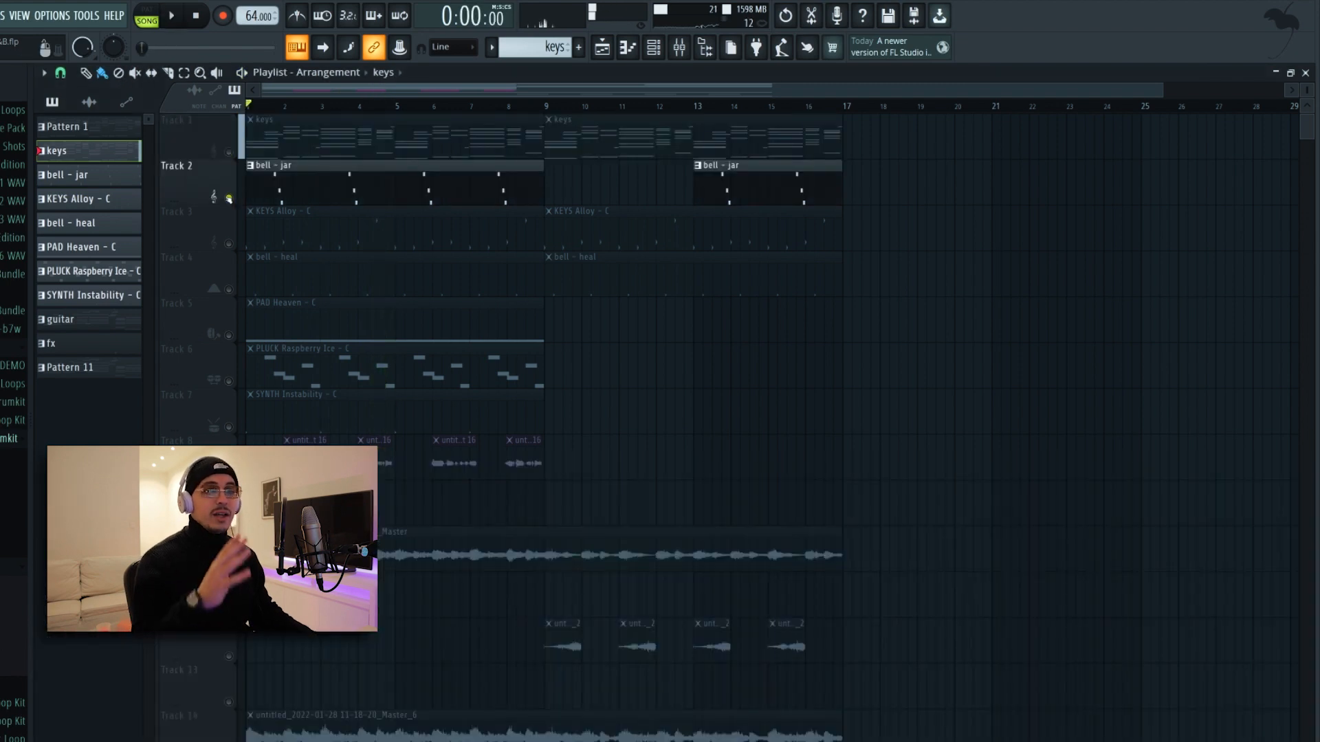
double_click(289, 167)
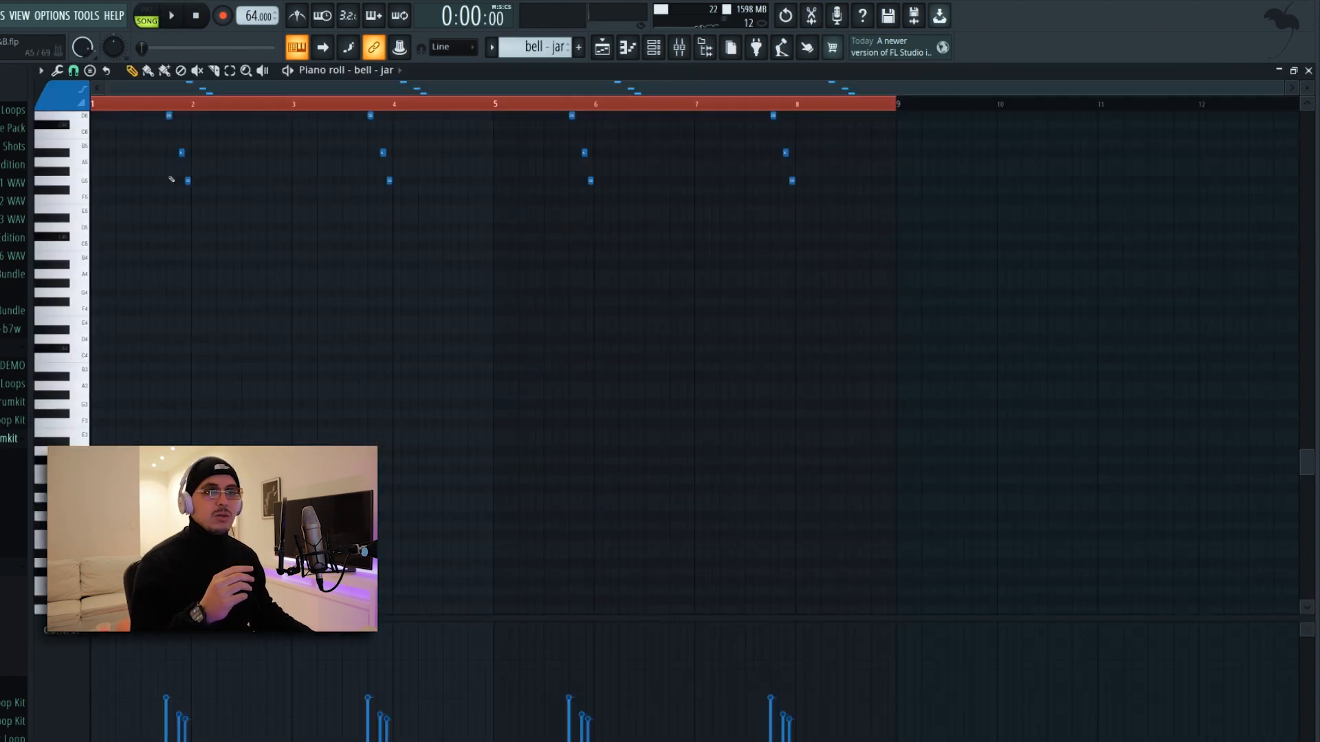
scroll(171, 180, "up", 3)
left_click(150, 109)
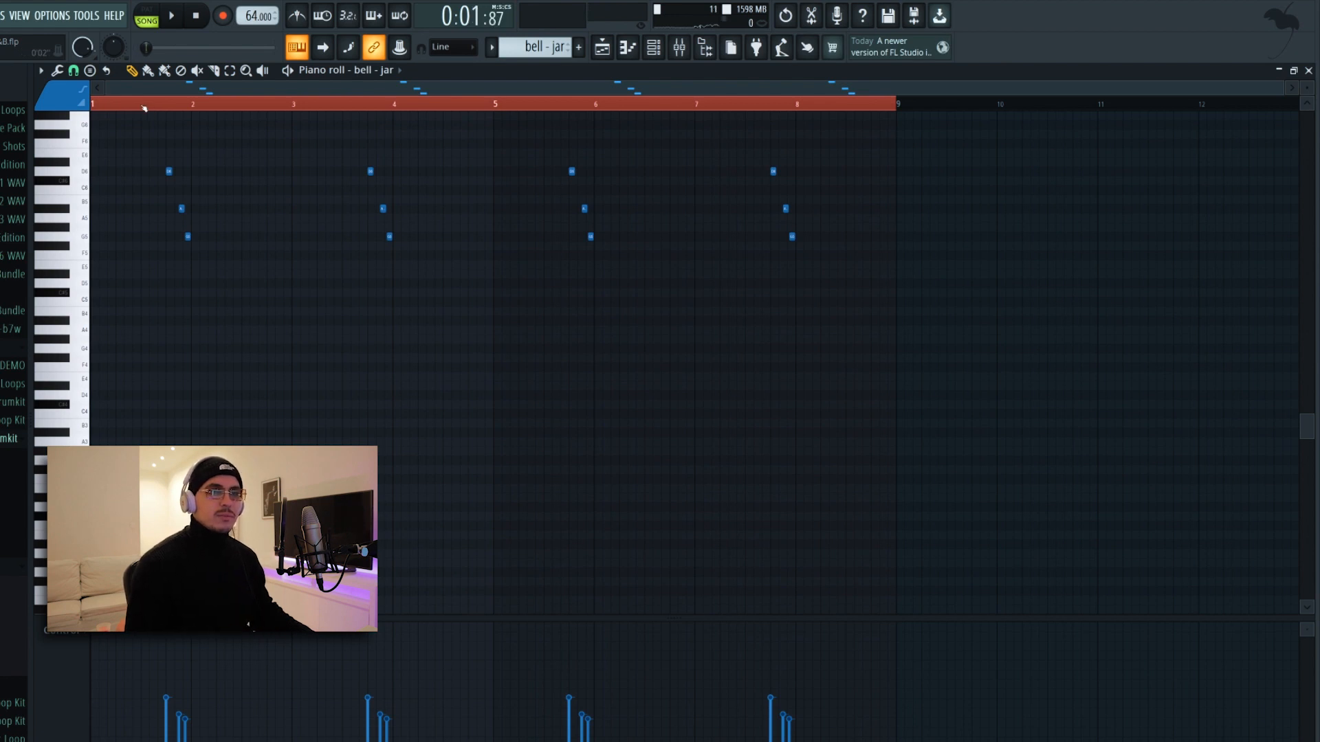
key("space")
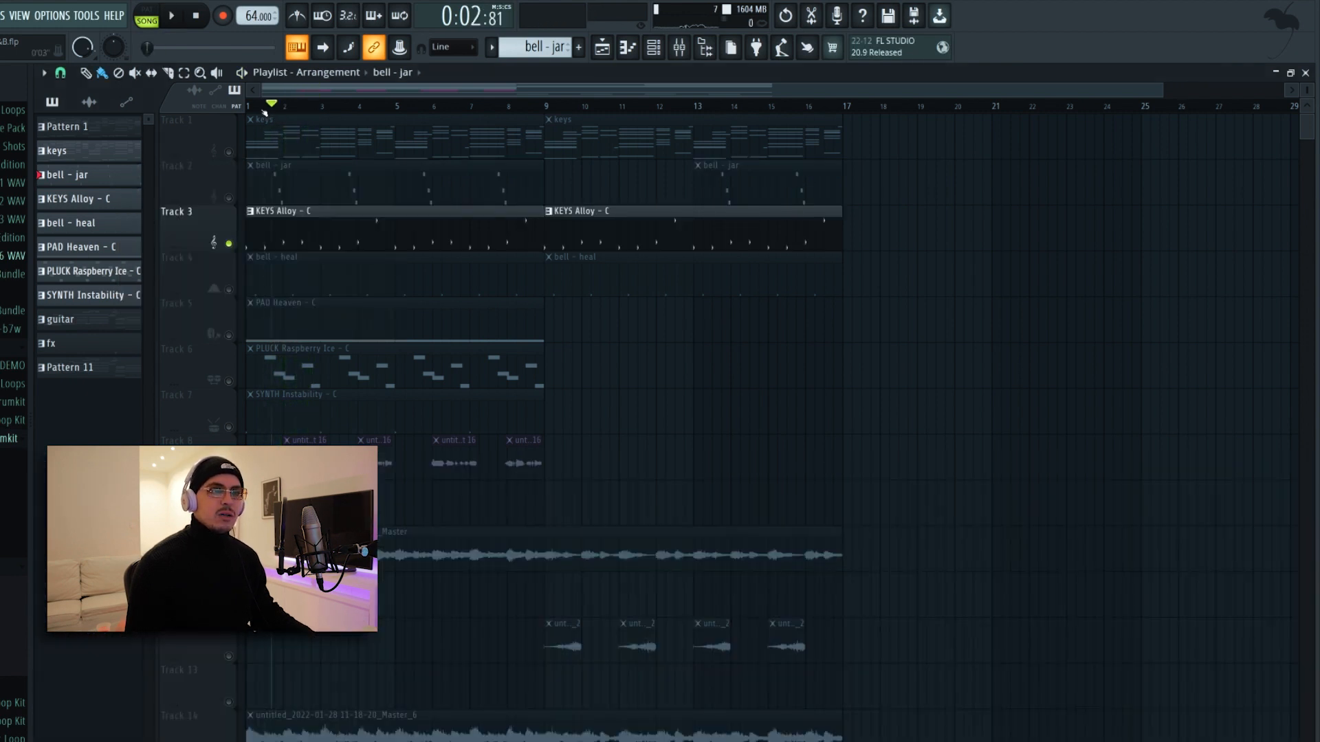
Play the soloed KEYS Alloy - C track and examine its note pattern in the piano roll
key("space")
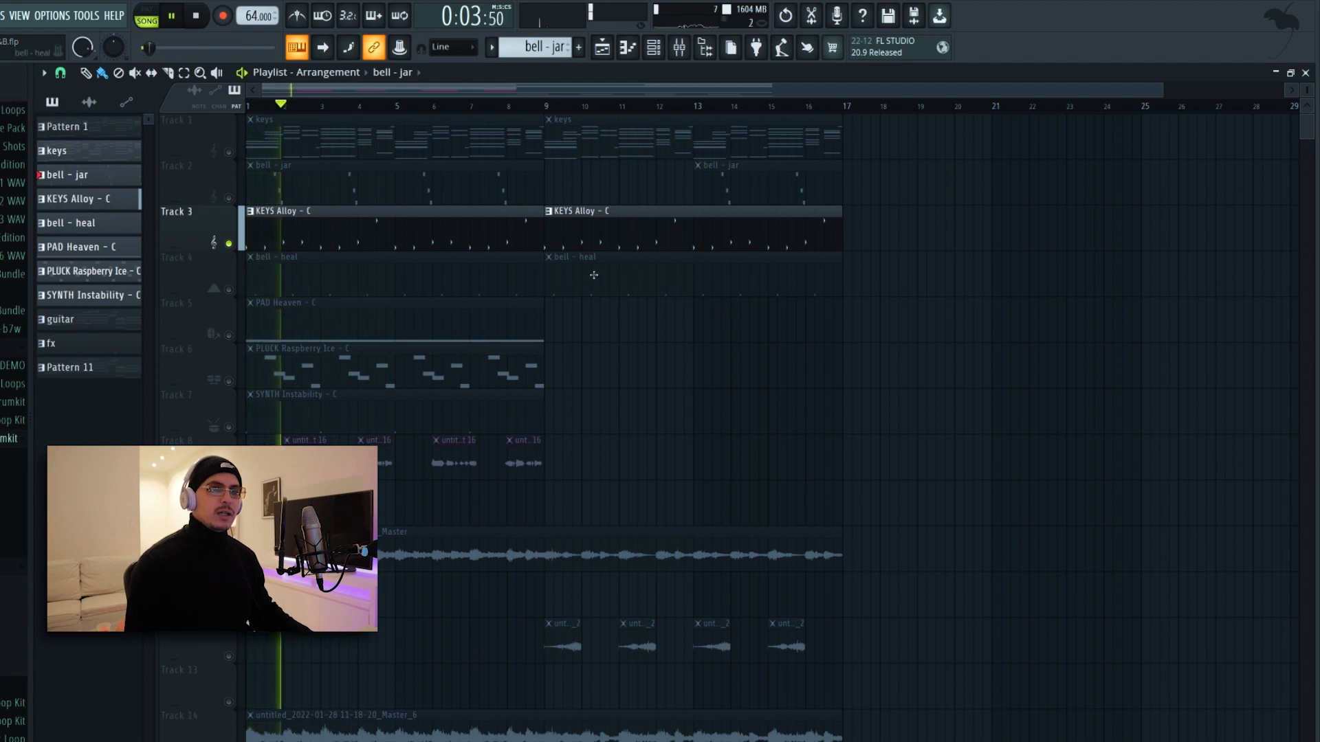
left_click(349, 242)
double_click(349, 243)
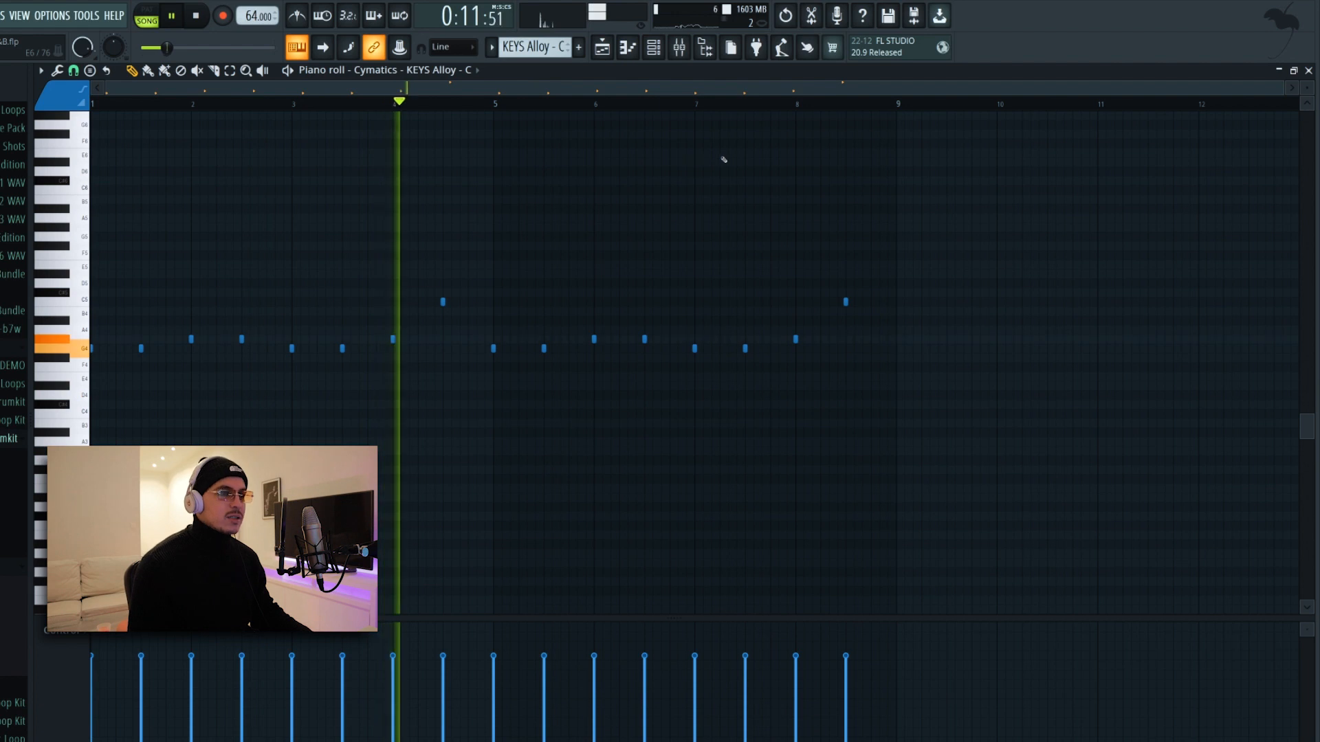
left_click(1308, 71)
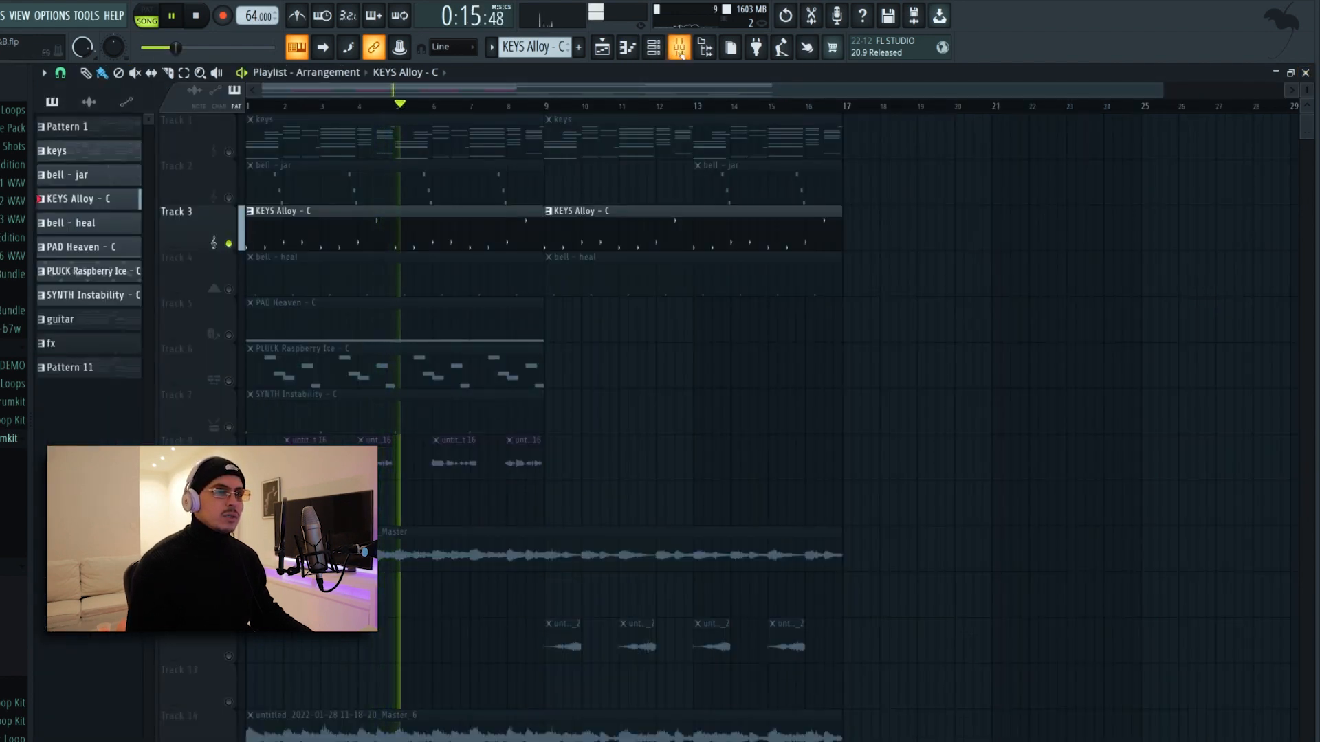
double_click(358, 230)
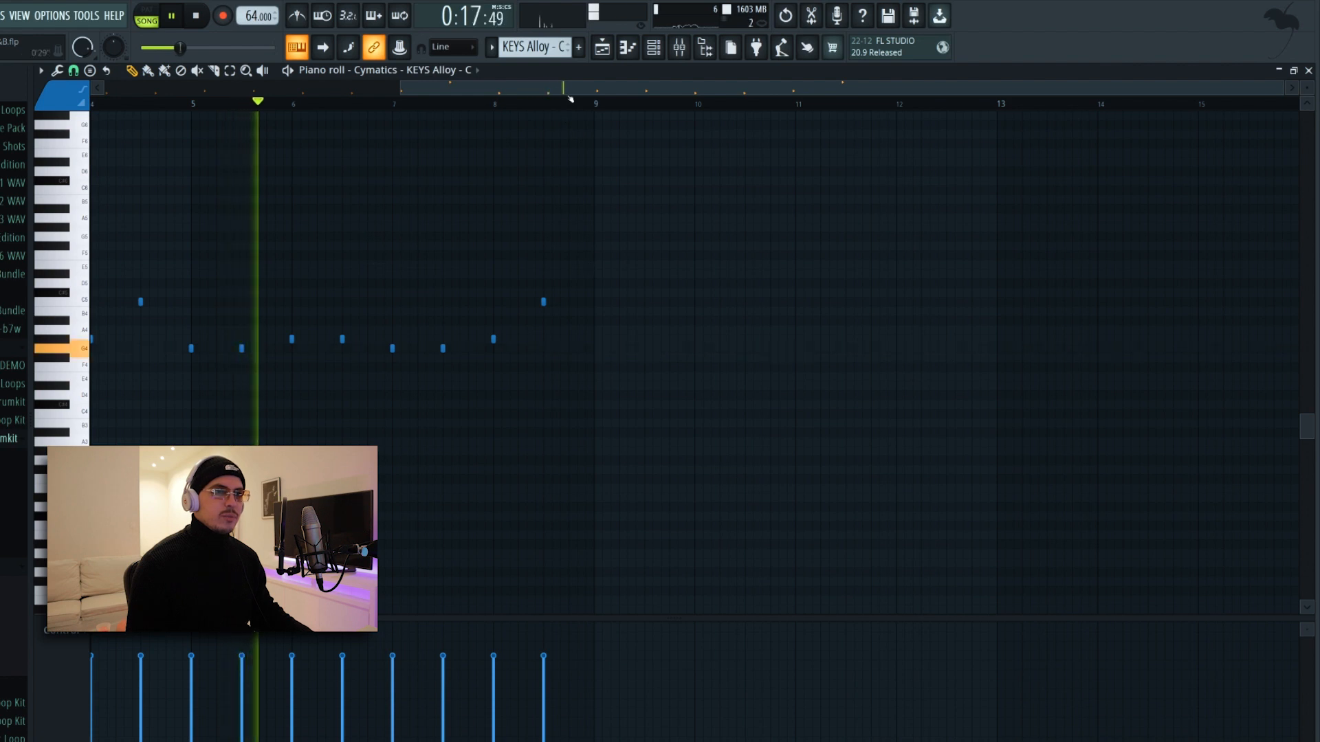
left_click_drag(939, 273, 336, 303)
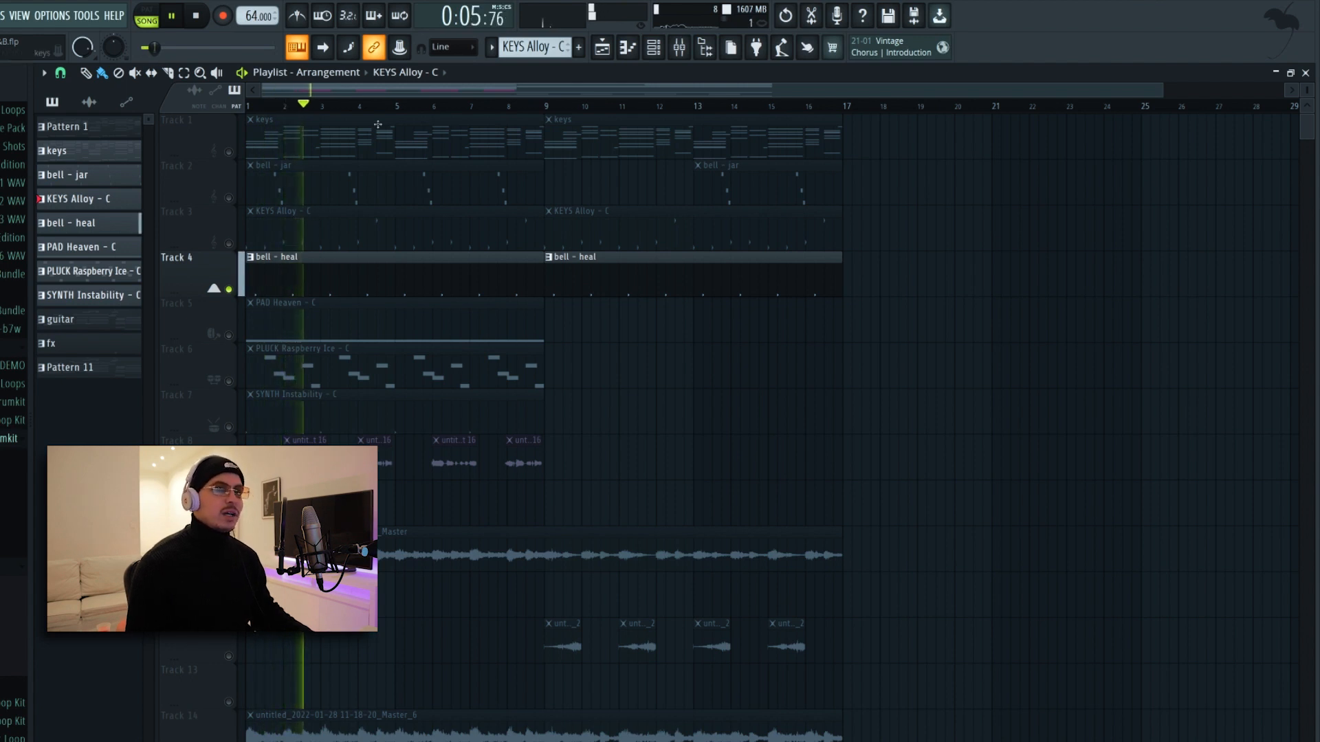
Stop the bell - heal playback and examine the Fruity parametric EQ 2 on the perc mixer channel
key("space")
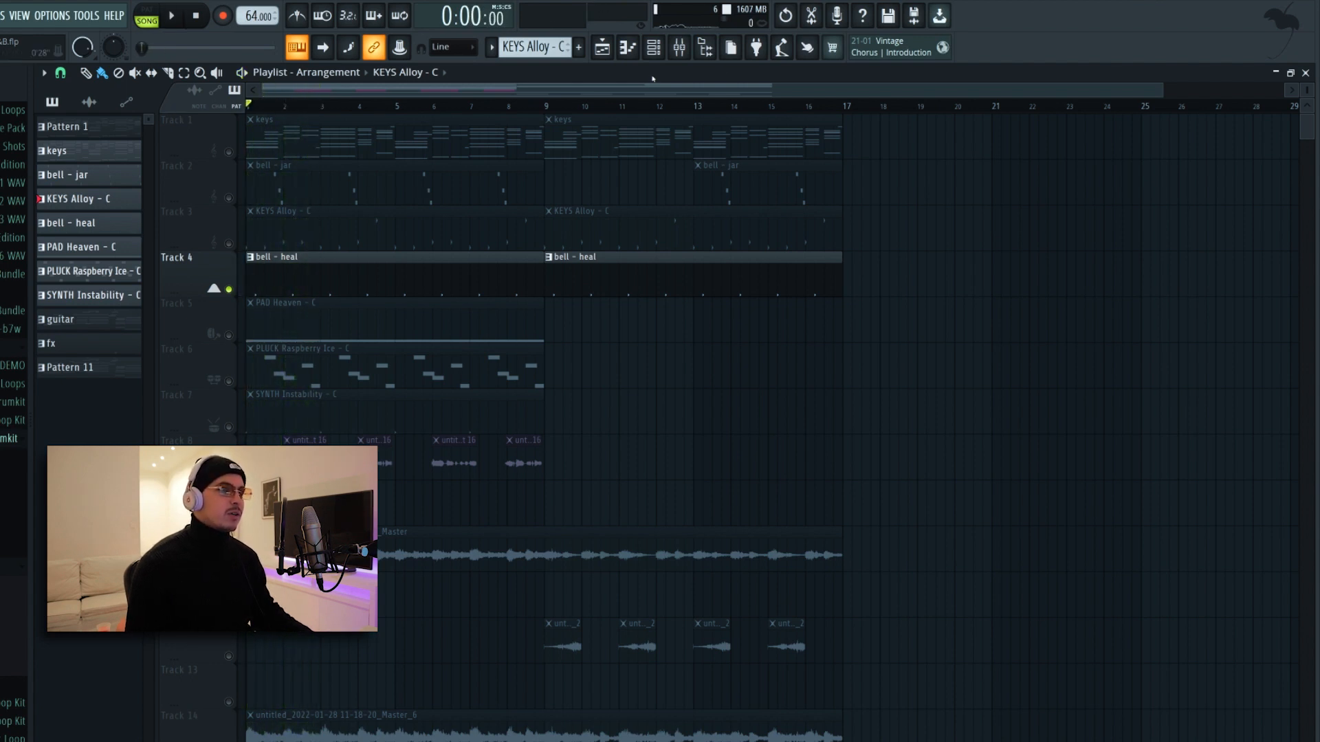
left_click(681, 48)
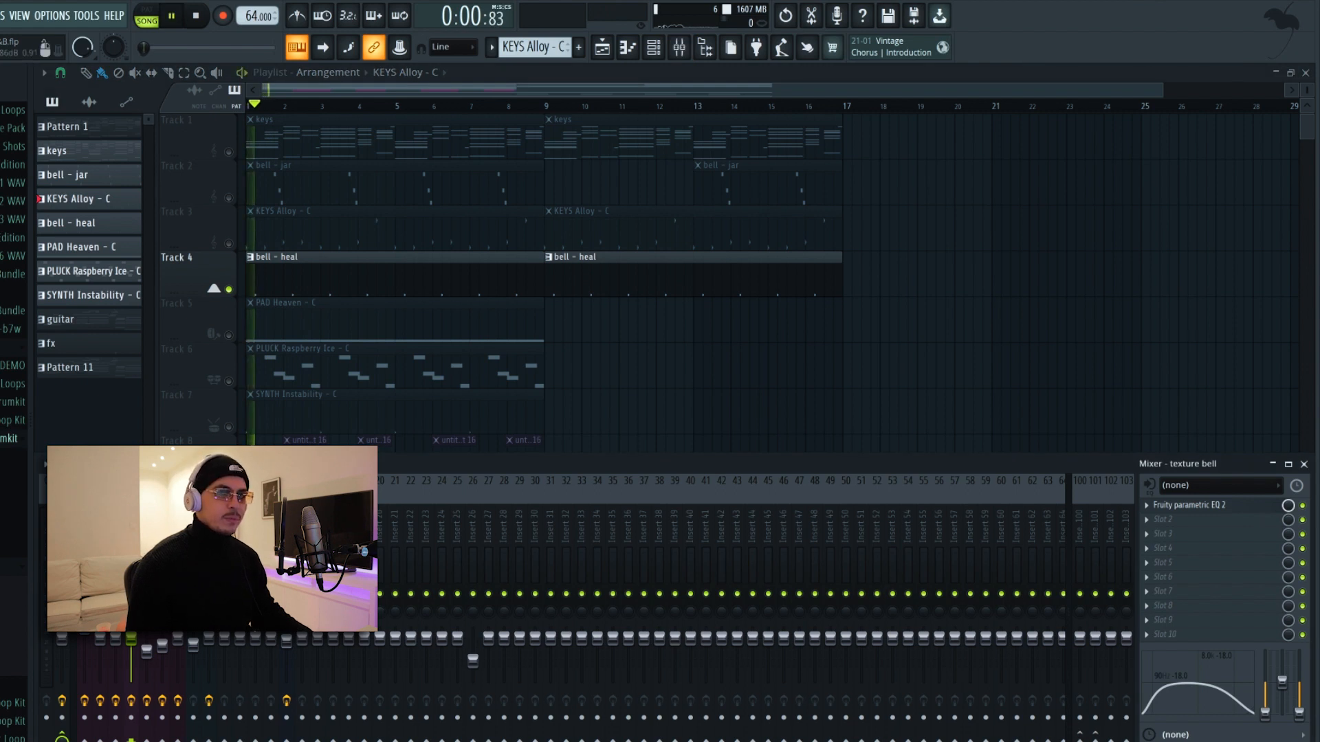
left_click(115, 543)
key("space")
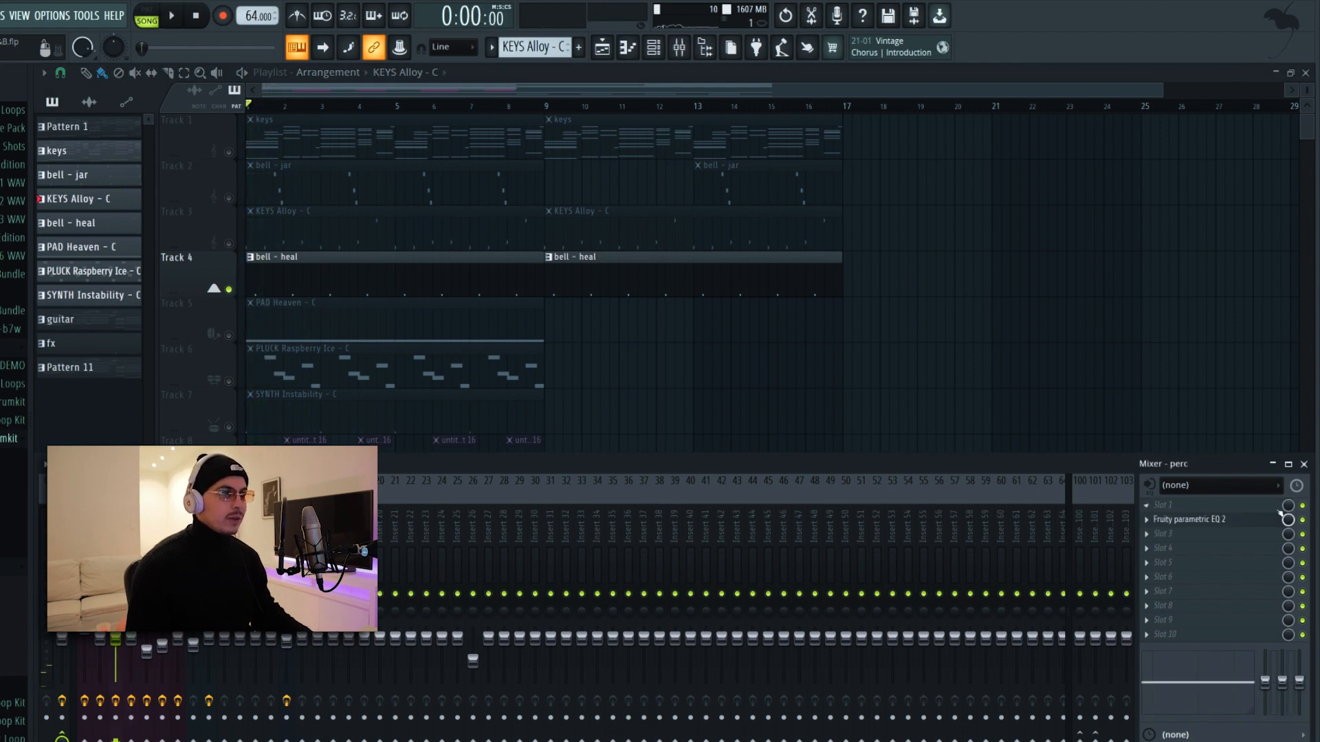
left_click(1201, 521)
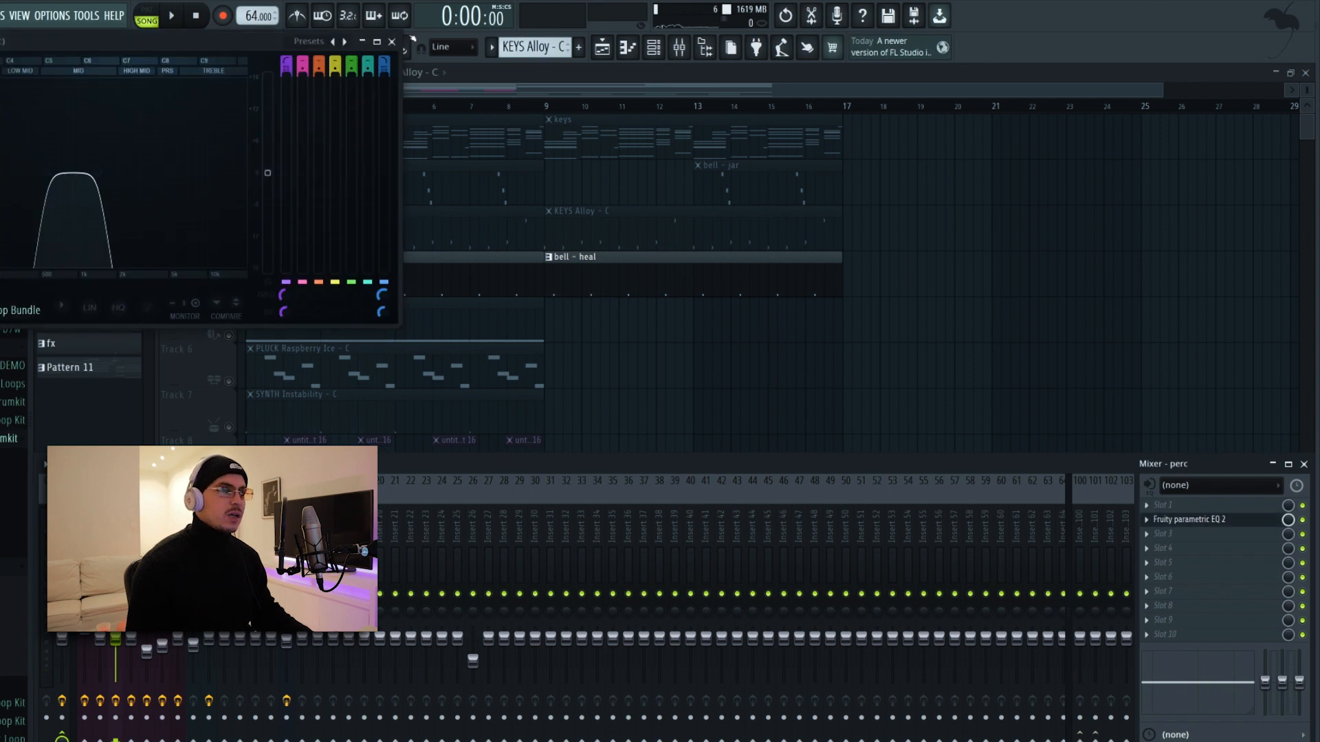
left_click(377, 42)
Play the PAD Heaven - C track and examine the OneKnob Pumper Stereo rate options on the atmo mixer channel
key("space")
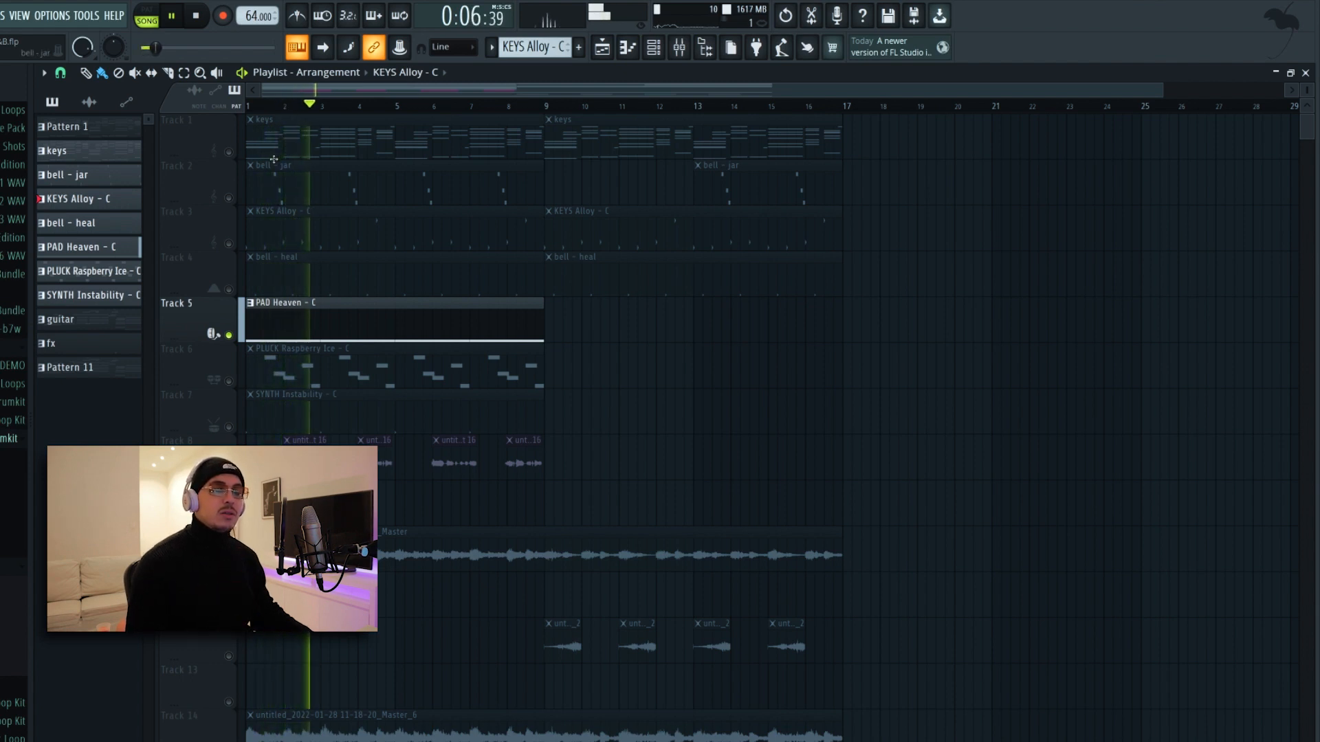
left_click(678, 47)
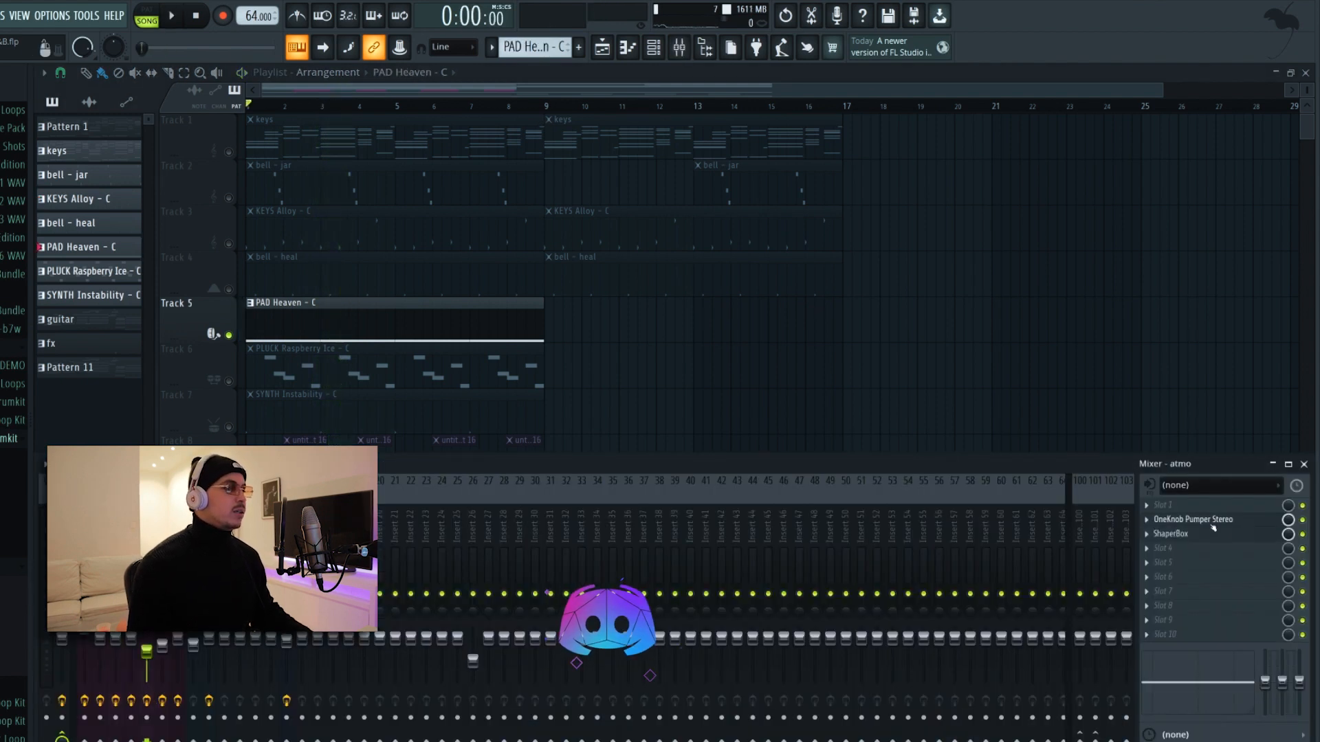
left_click(1210, 521)
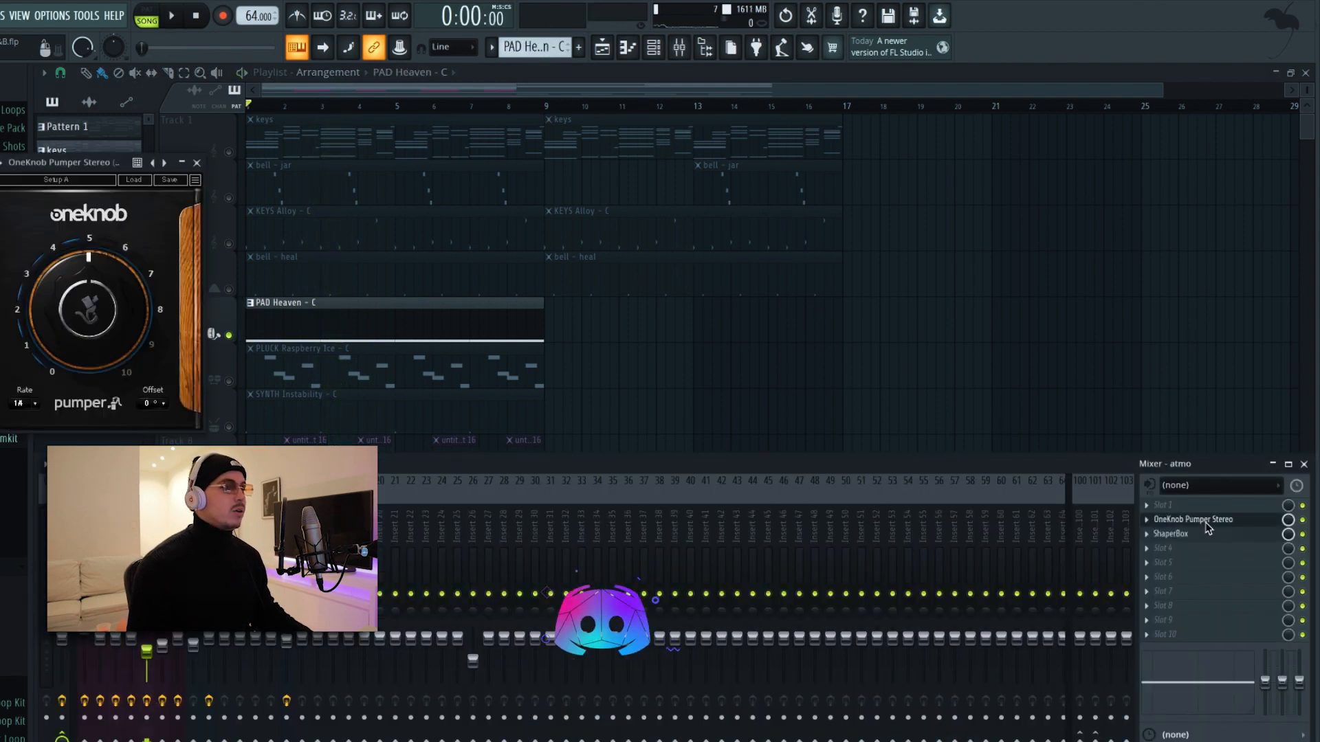
left_click(38, 406)
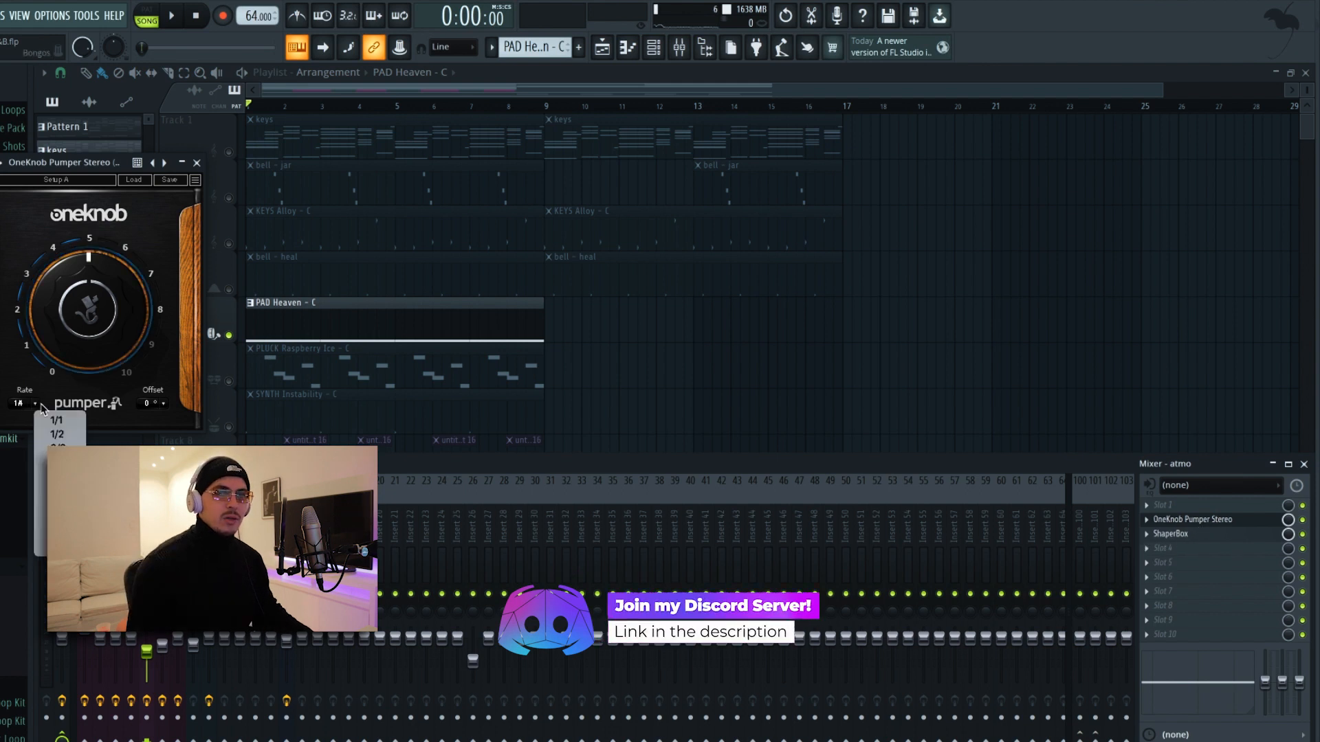
left_click(61, 490)
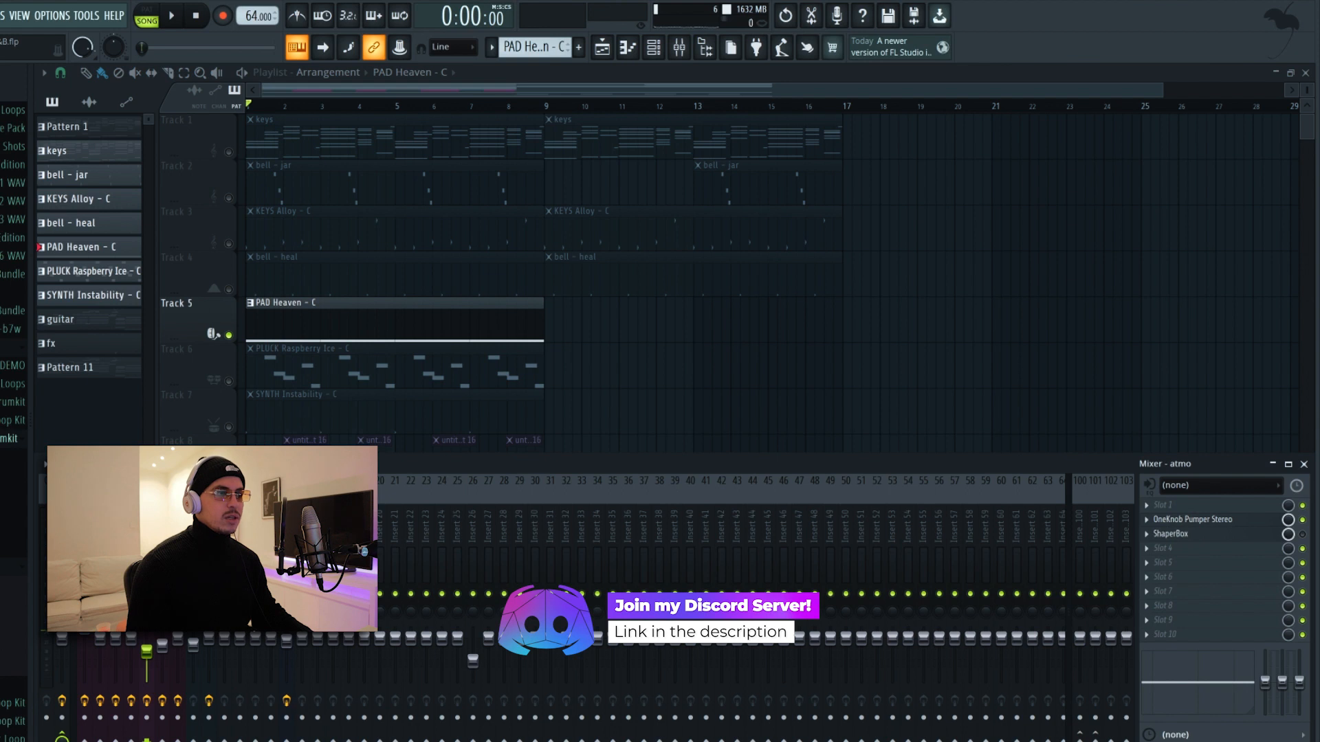
Switch ShaperBox back on in the atmo mixer channel and check its pan modulation settings
left_click(1302, 534)
left_click(1237, 534)
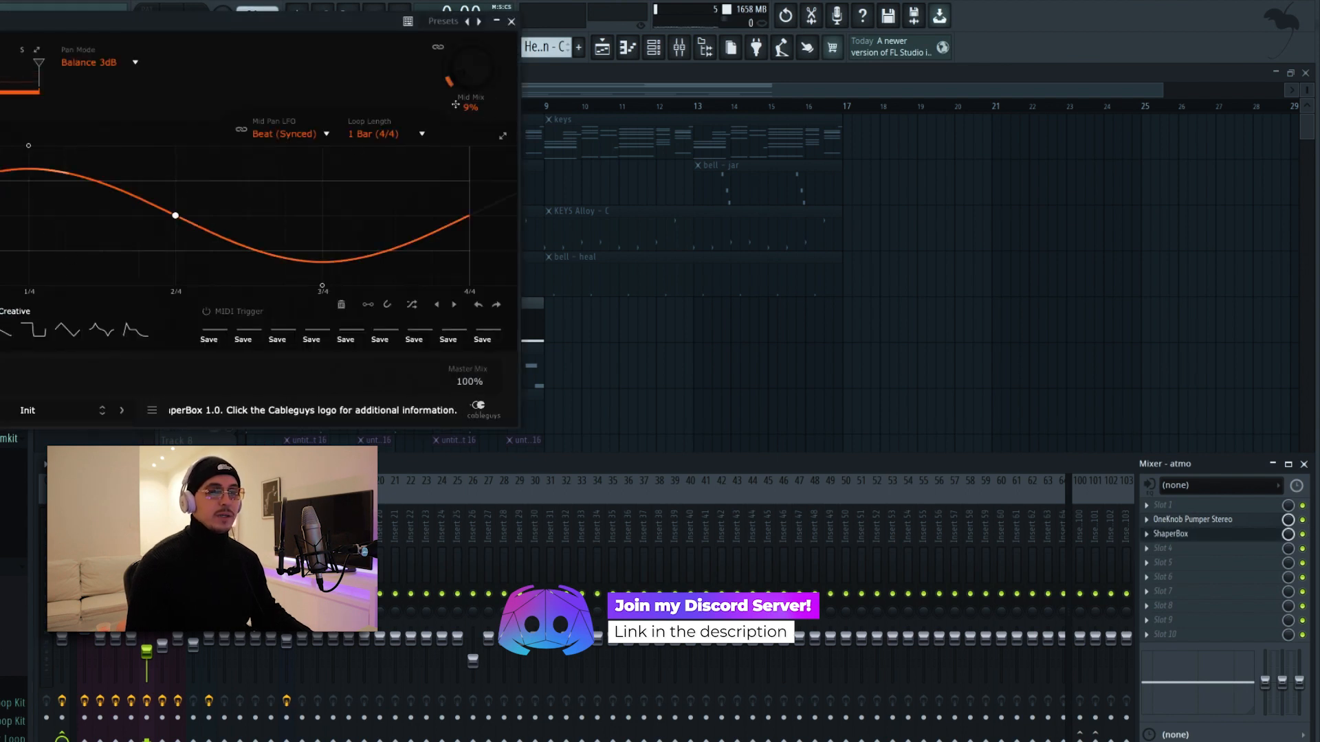
left_click(512, 22)
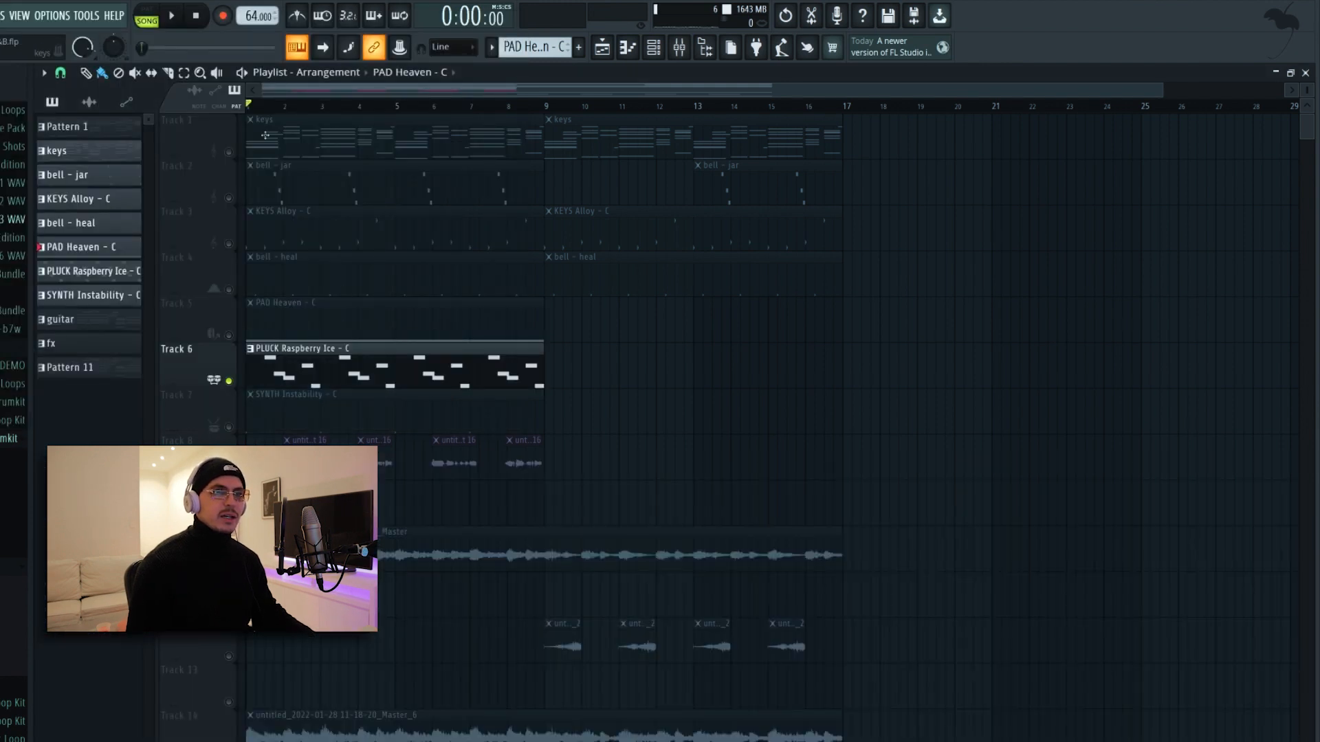
Play the PLUCK Raspberry Ice - C track and examine the ValhallaVintageVerb settings on its mixer channel
key("space")
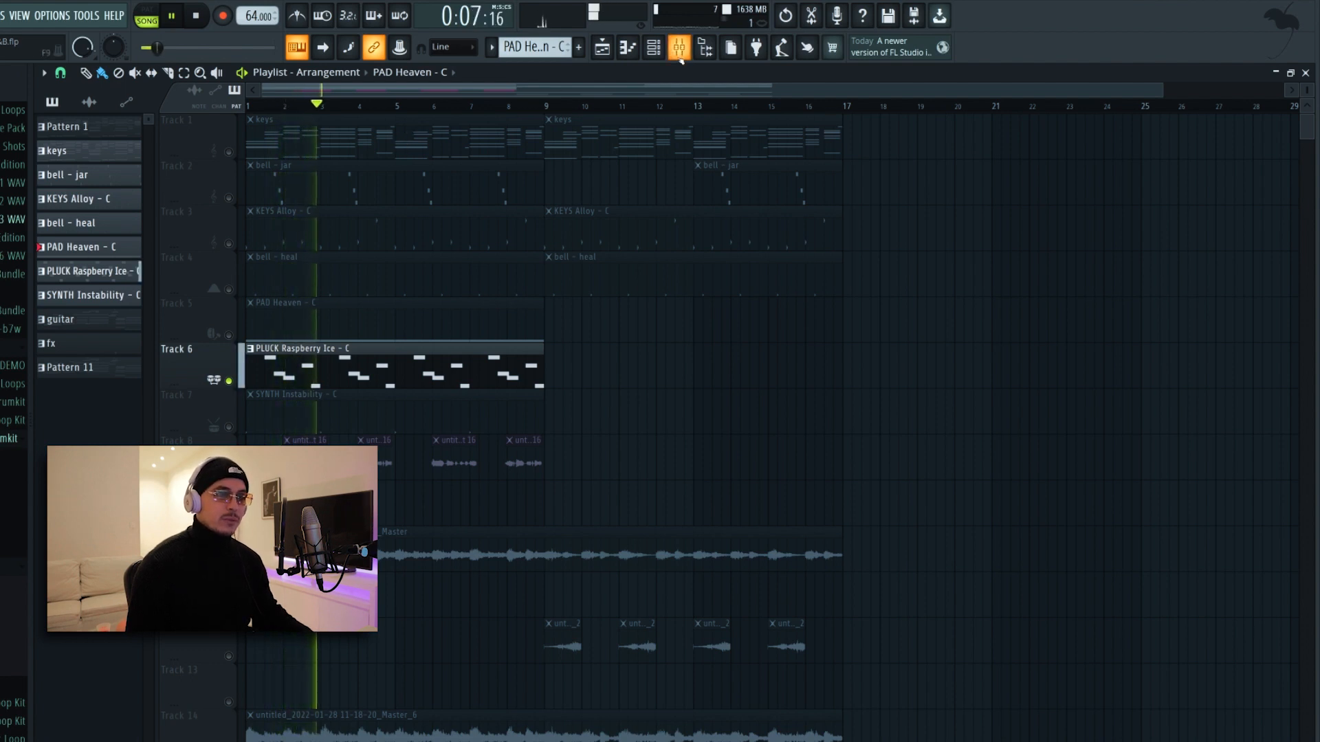
double_click(370, 372)
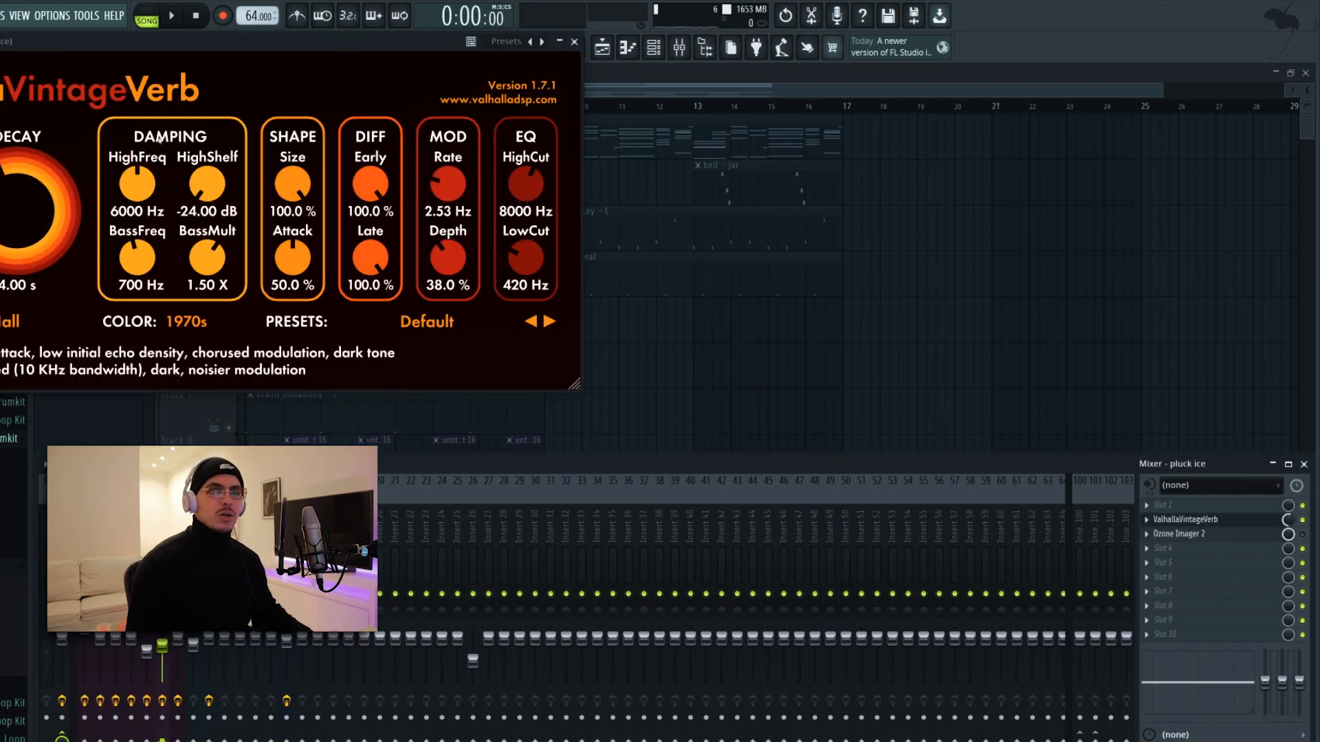
key("Escape")
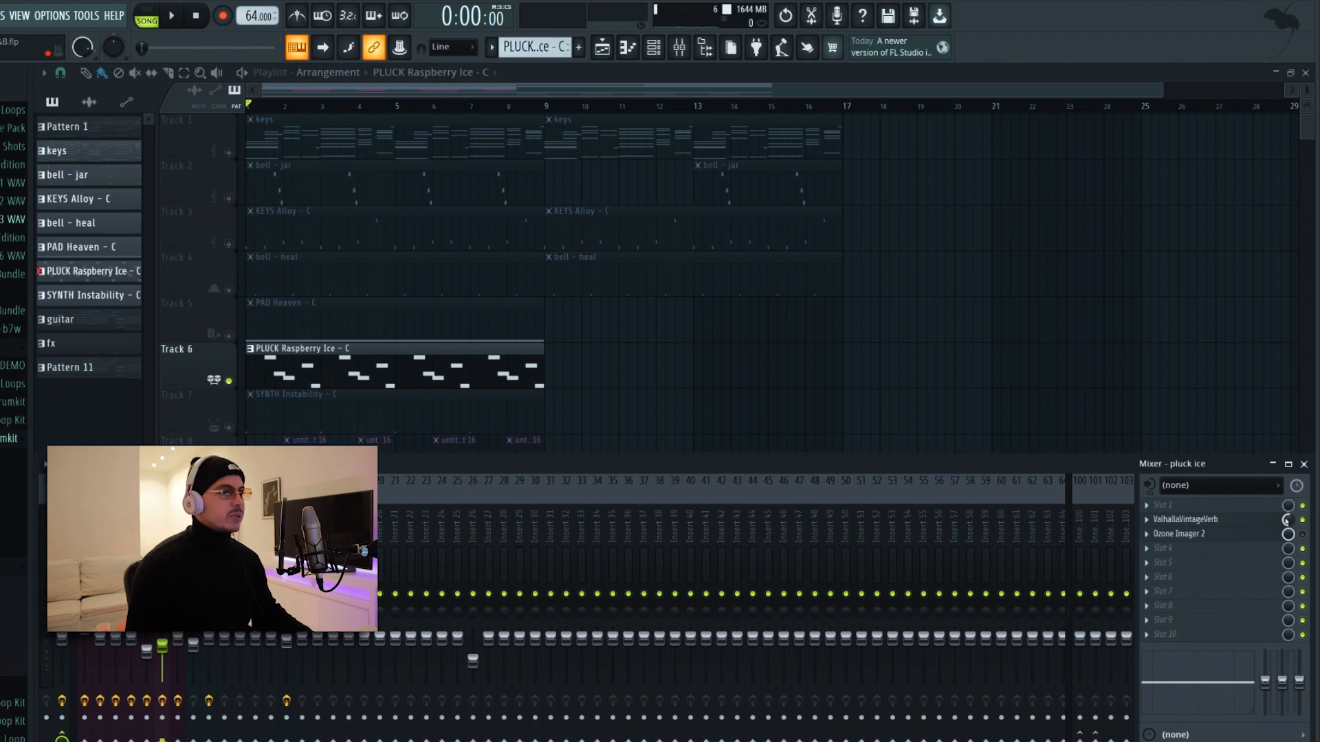
Solo the SYNTH Instability - C track and play it from the start
left_click(230, 428)
key("space")
left_click(678, 47)
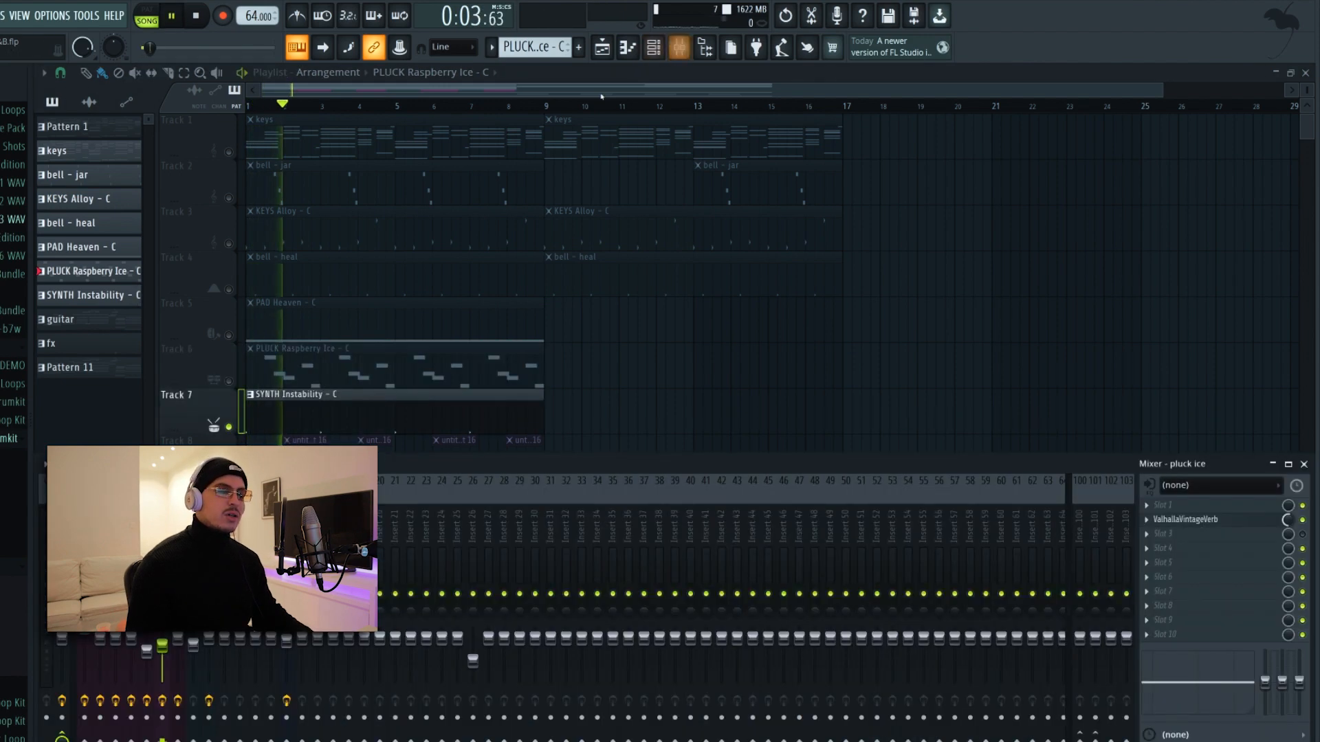
Solo and play the Track 8 vocal clips, then review Waves Tune Real-Time Mono and CLA MixHub Mono on the vox channel
scroll(638, 345, "down", 5)
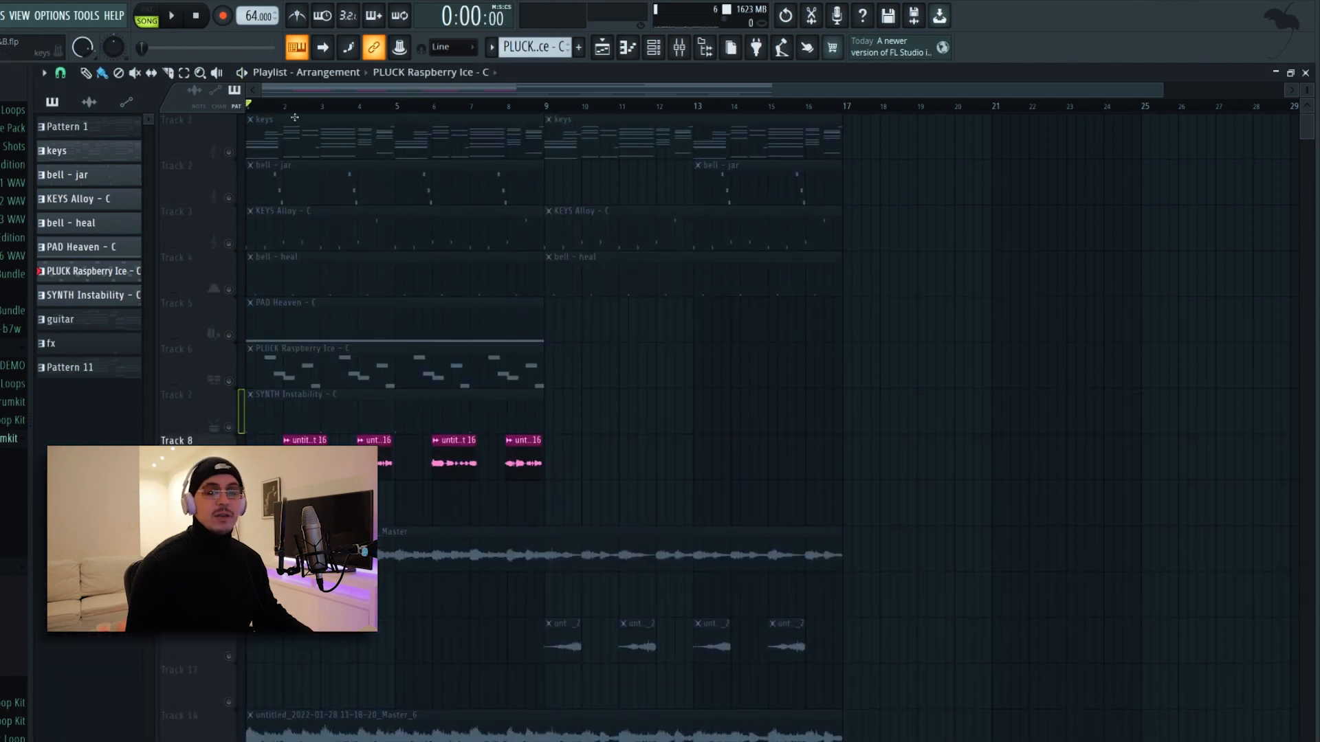
key("space")
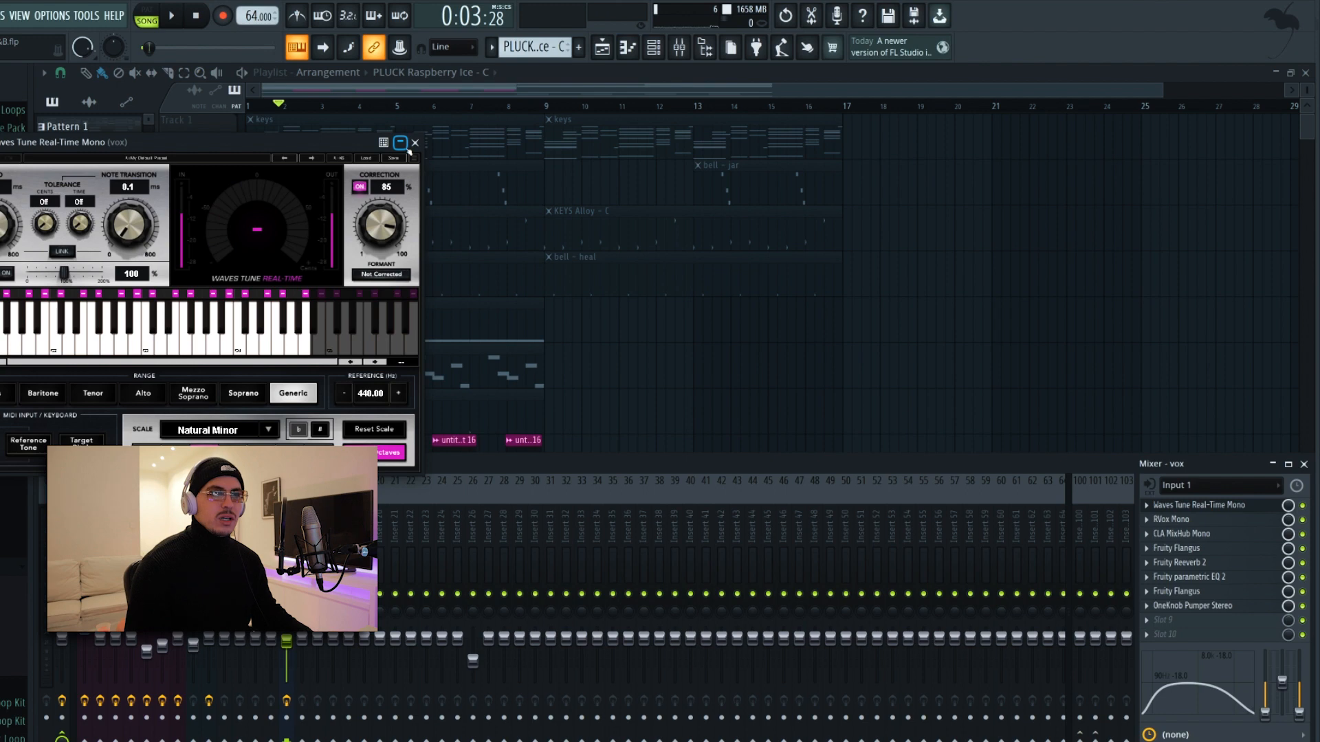
left_click(414, 144)
left_click(1160, 520)
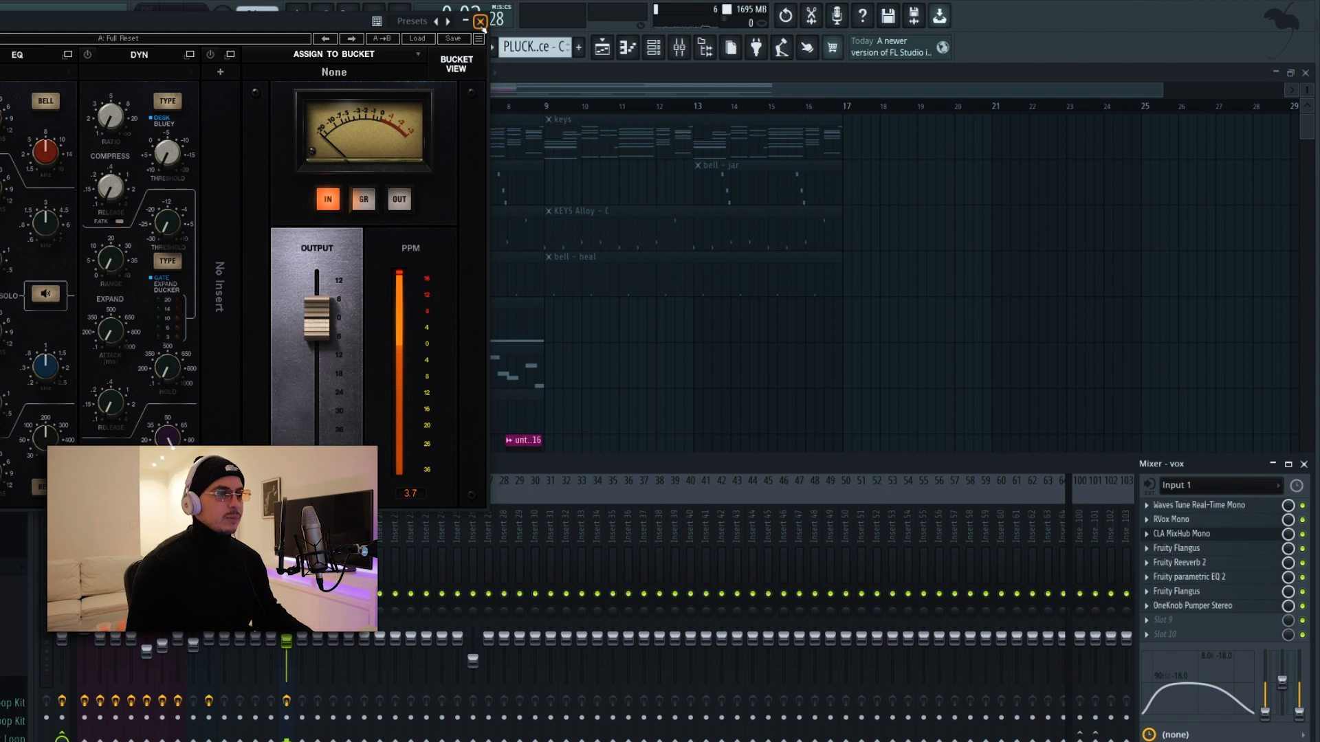
left_click(480, 21)
Examine the Fruity Flangus, Fruity Reeverb 2, Fruity parametric EQ 2 and OneKnob Pumper Stereo settings on the vox mixer channel
left_click(1182, 548)
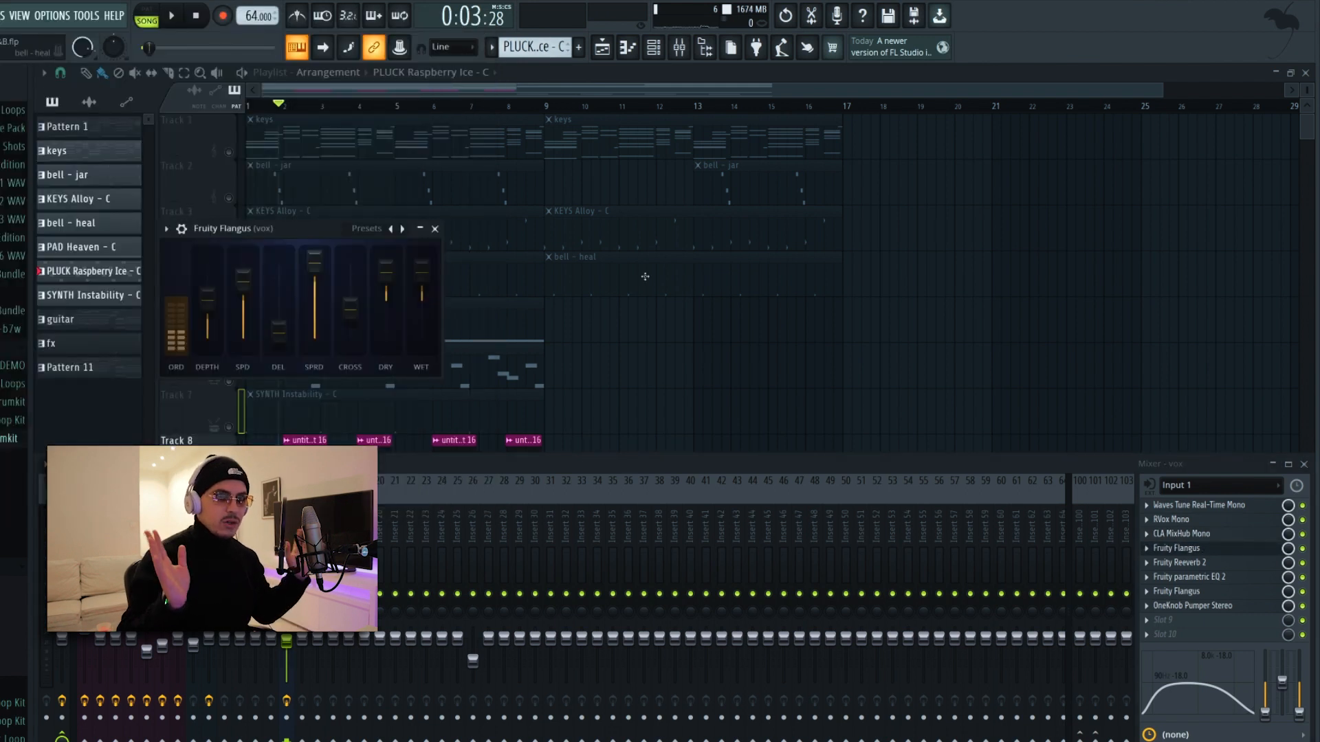
left_click(1182, 548)
left_click(1208, 562)
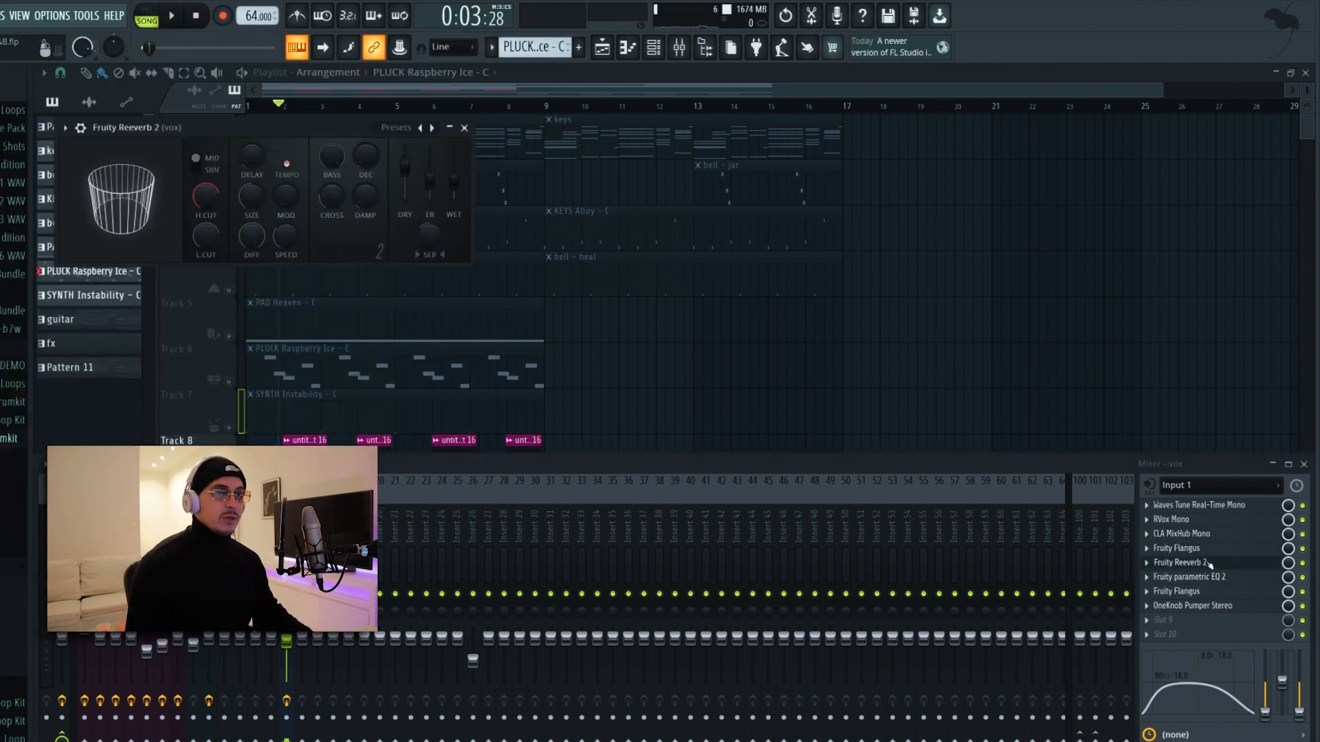
left_click(1185, 576)
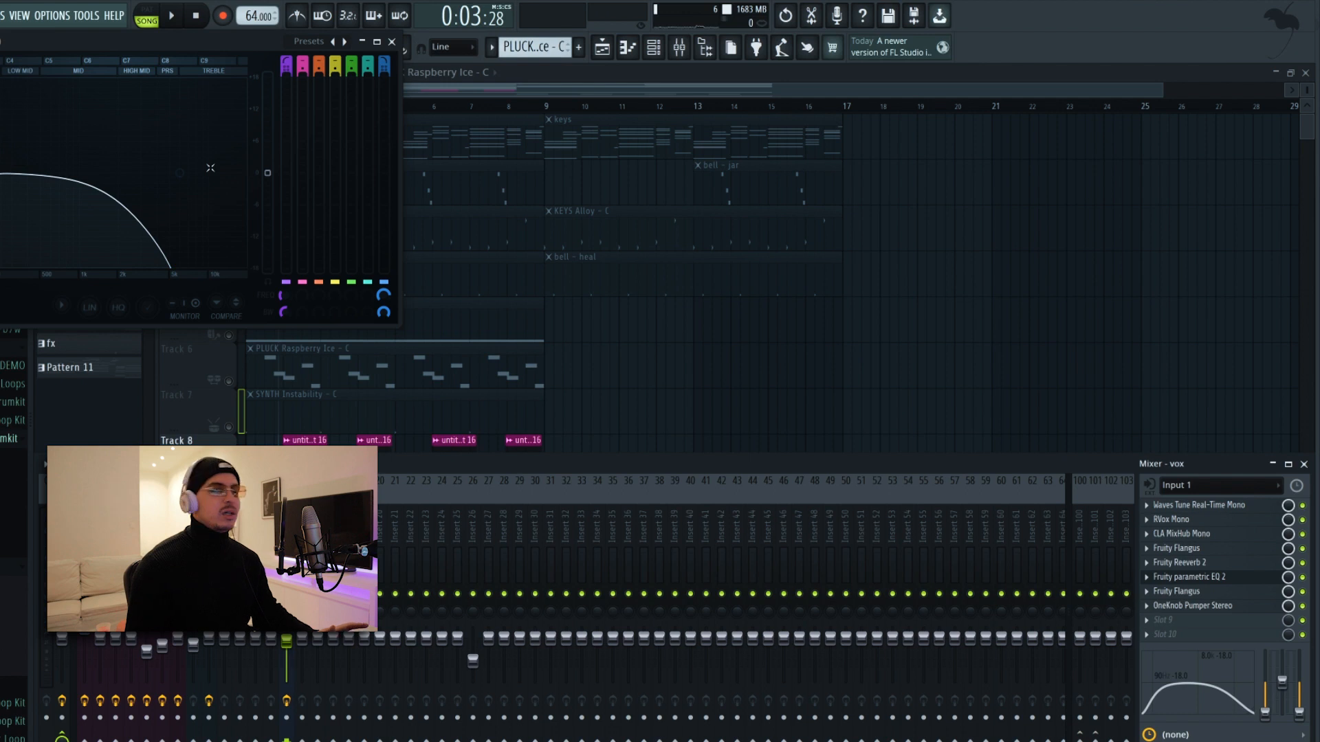
left_click(391, 42)
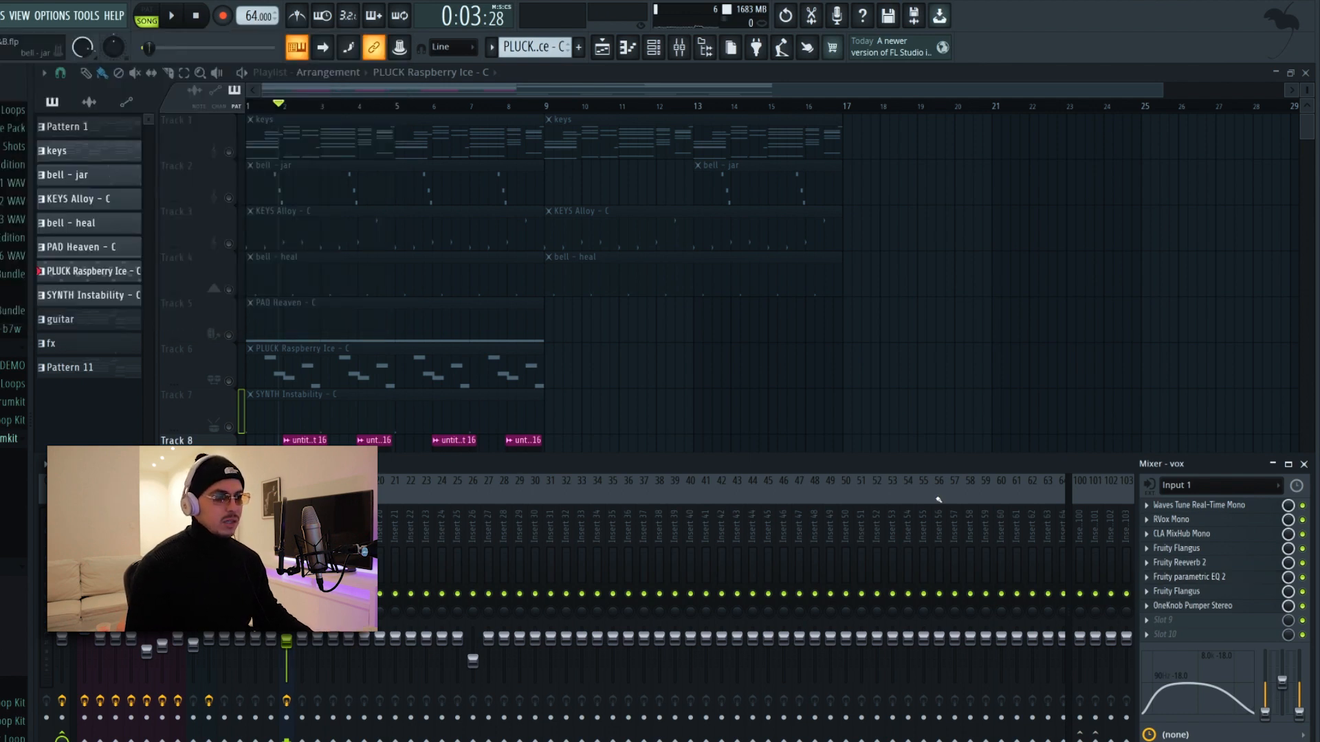
left_click(1196, 592)
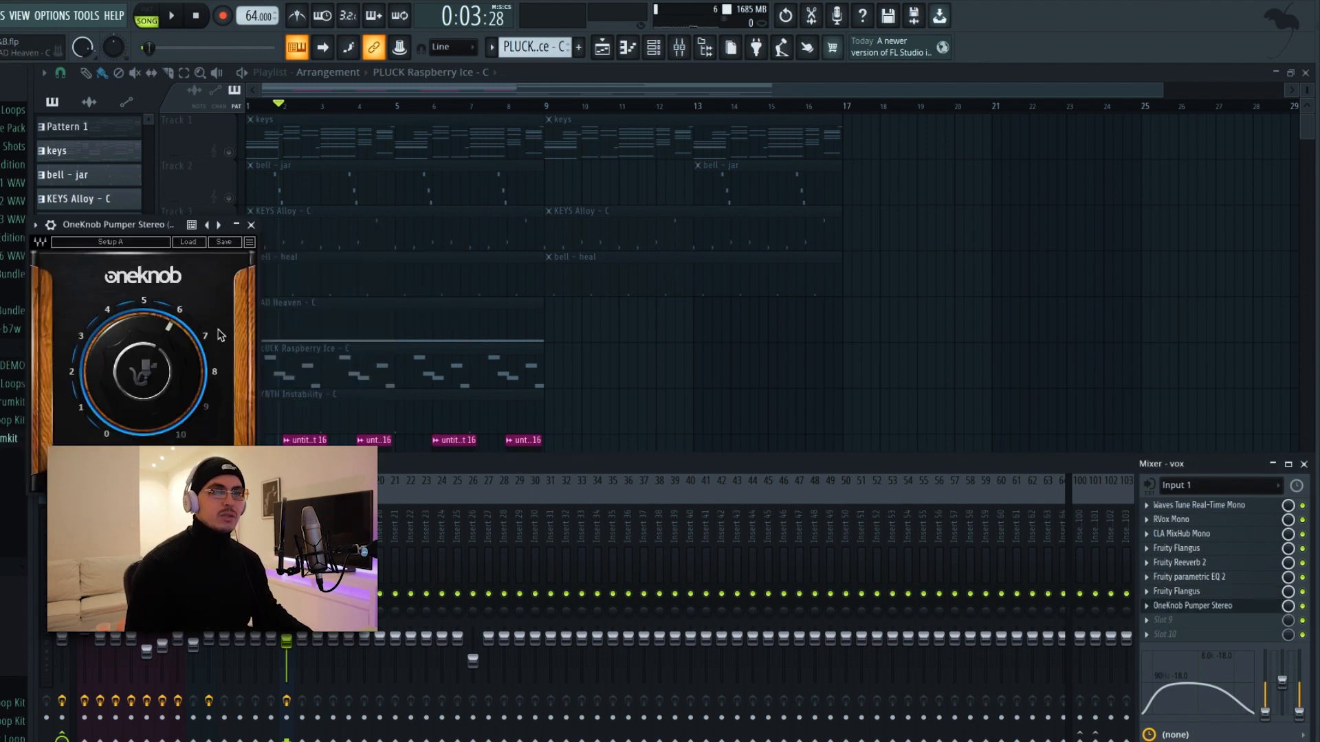
left_click(250, 225)
Solo the long Master audio clip on Track 10 and play it from the start
right_click(229, 565)
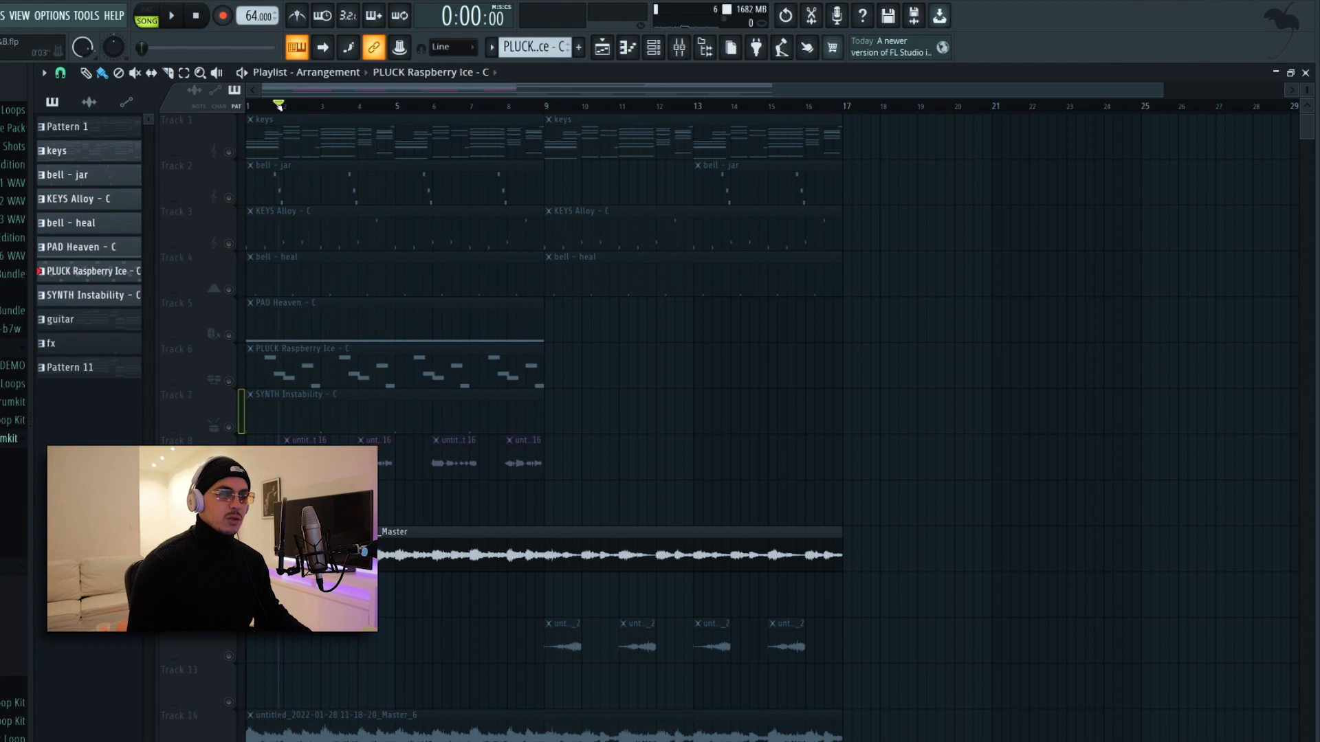
key("space")
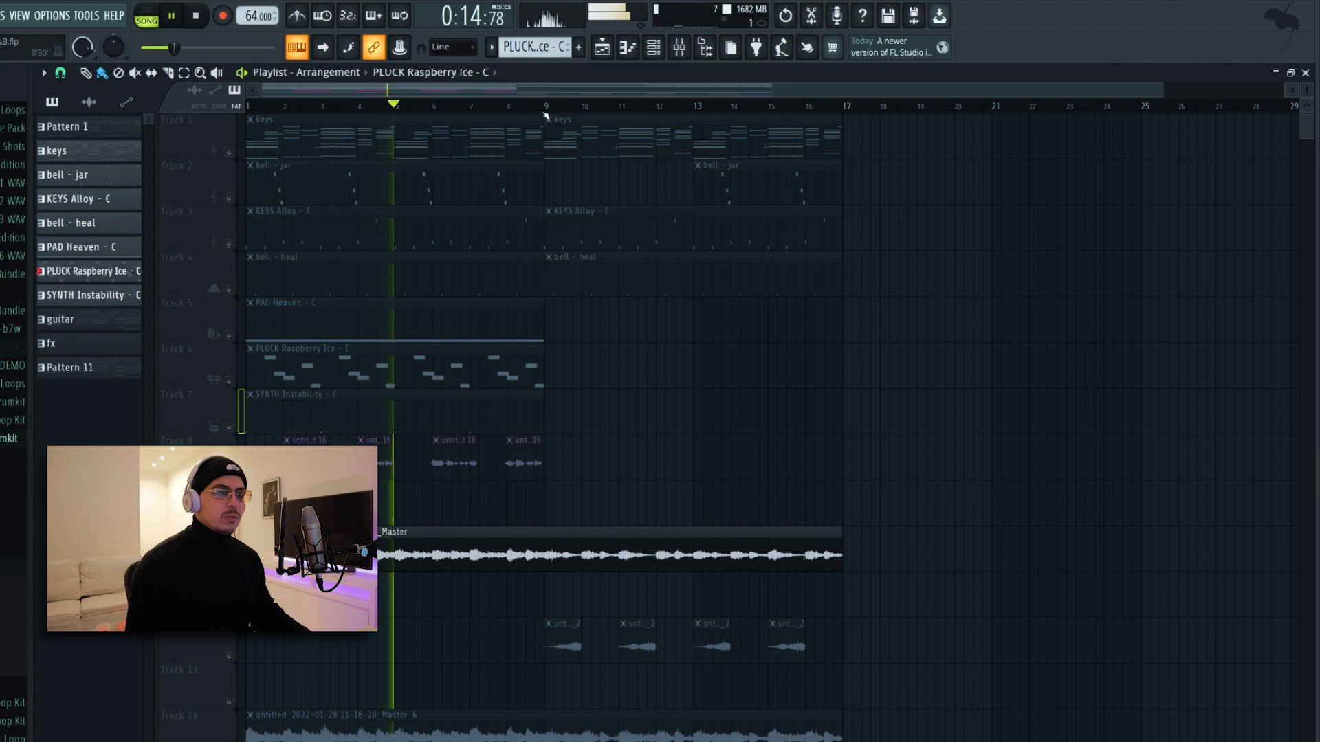
key("space")
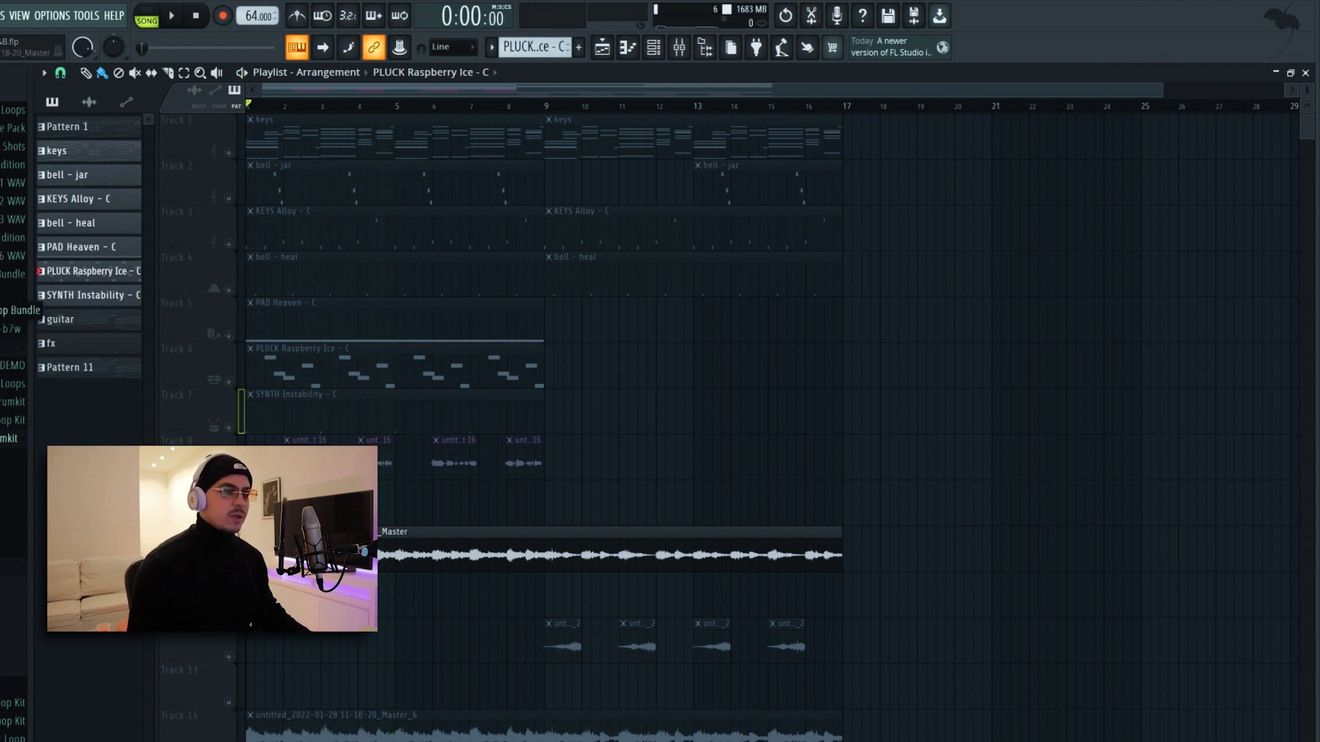
Inspect the time stretching and precomputed effects settings of the Track 10 Master audio clip
double_click(316, 533)
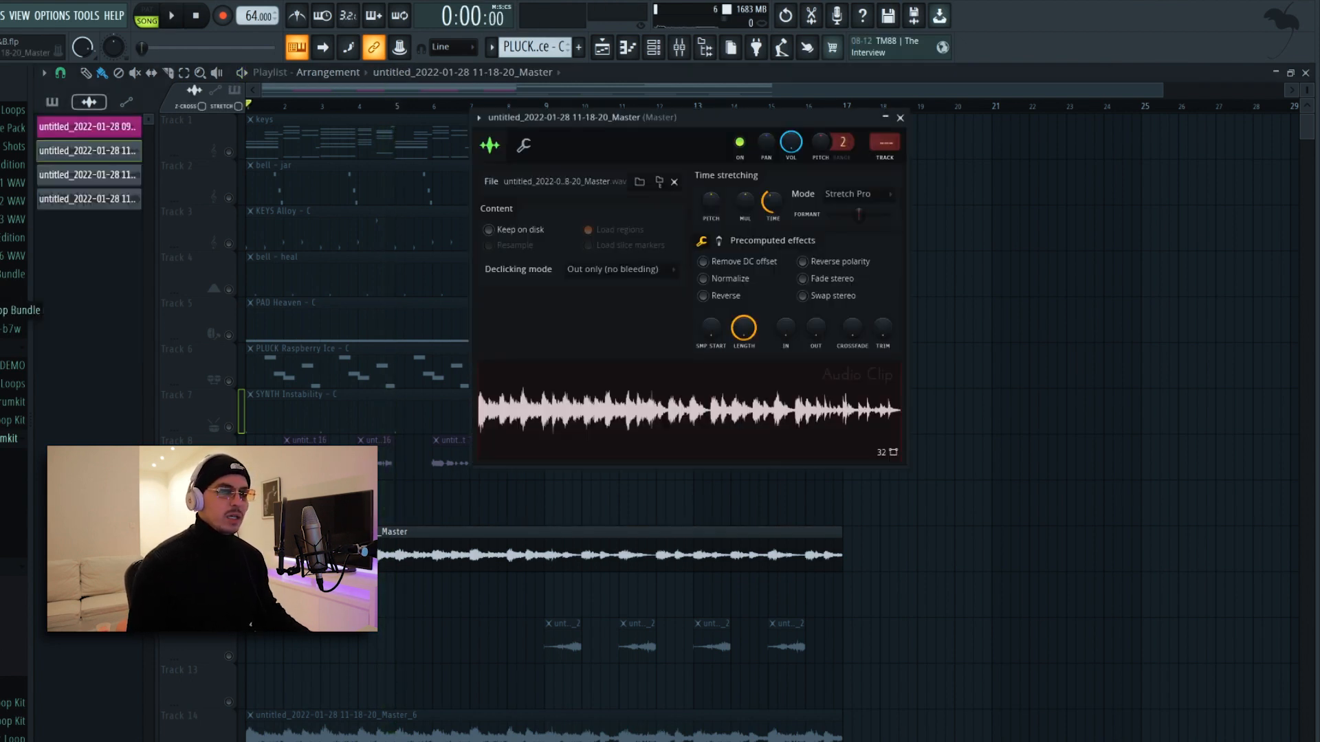
left_click(721, 297)
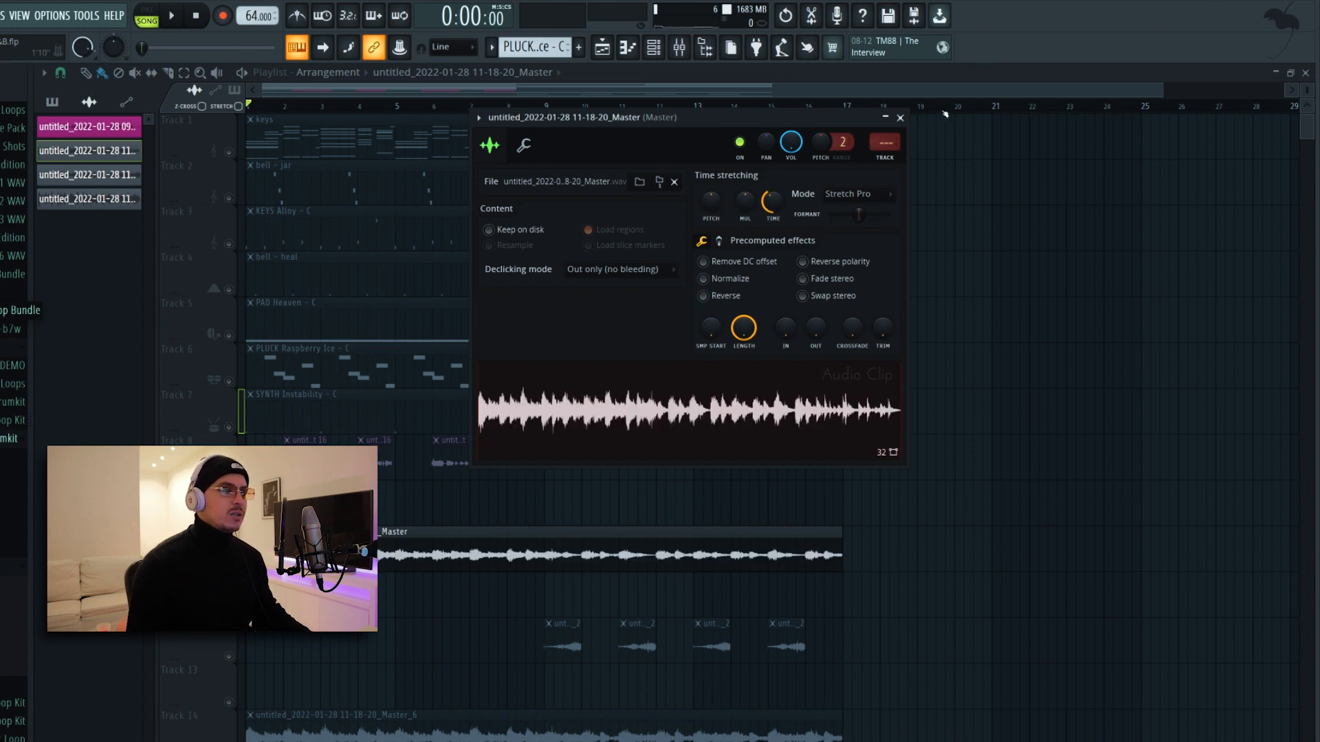
left_click(900, 117)
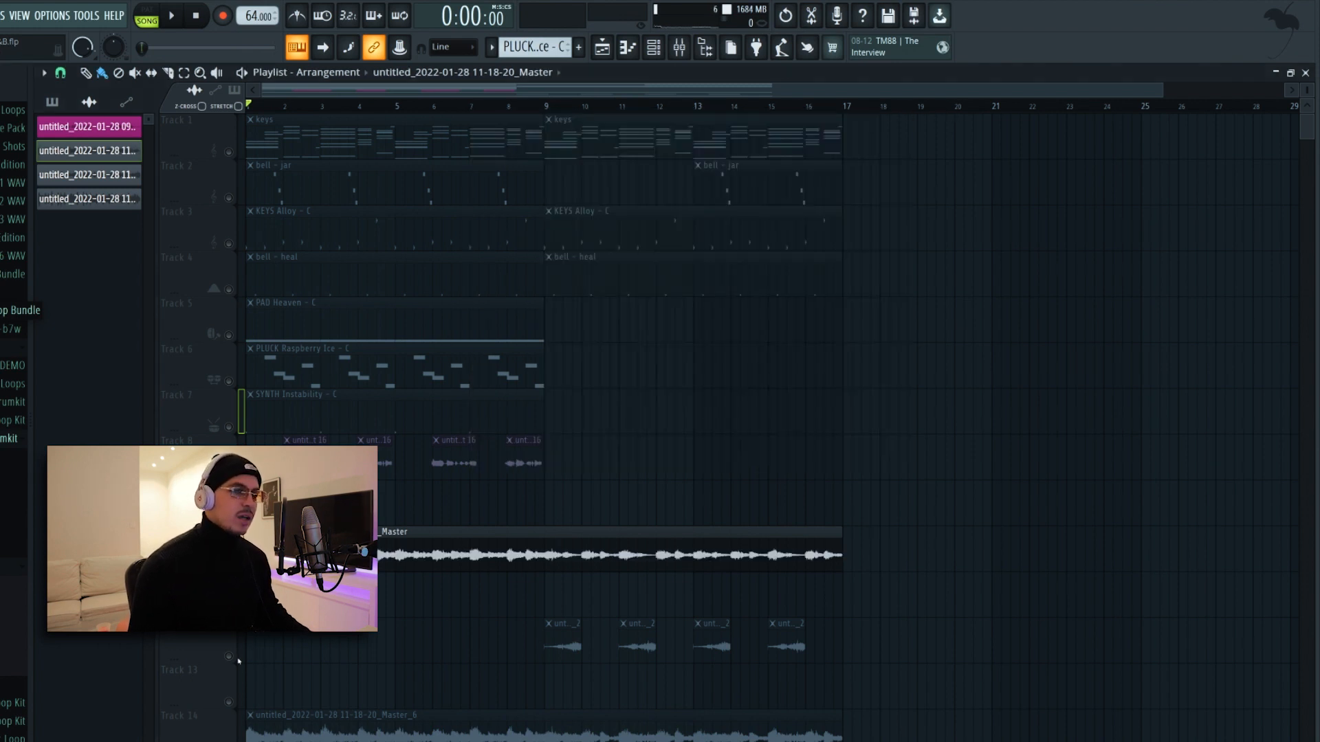
Solo the four short Master_2 audio clips on Track 12 and set the playback position to bar 9
right_click(235, 664)
right_click(229, 656)
scroll(548, 110, "up", 3)
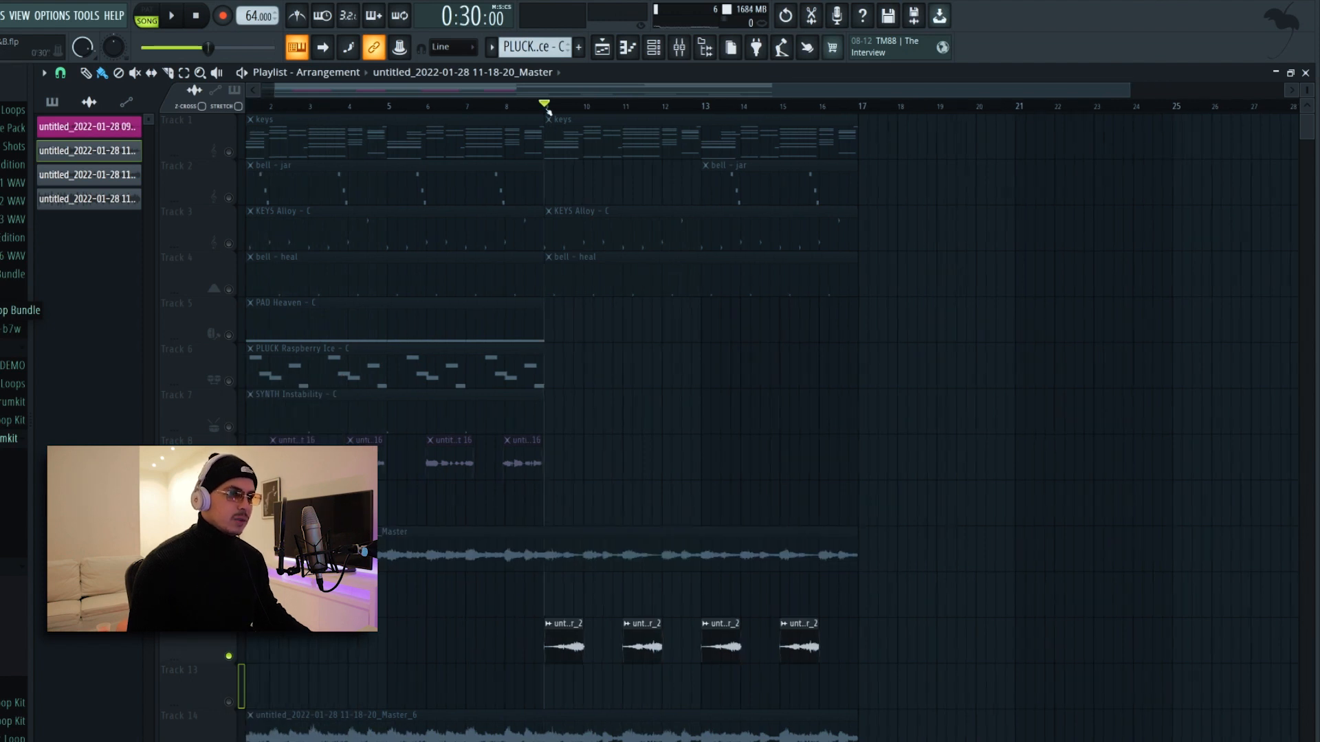
Inspect the pitch, stretch and reverse settings of the Master_2 clip and play the Track 12 clips from bar 9
double_click(565, 631)
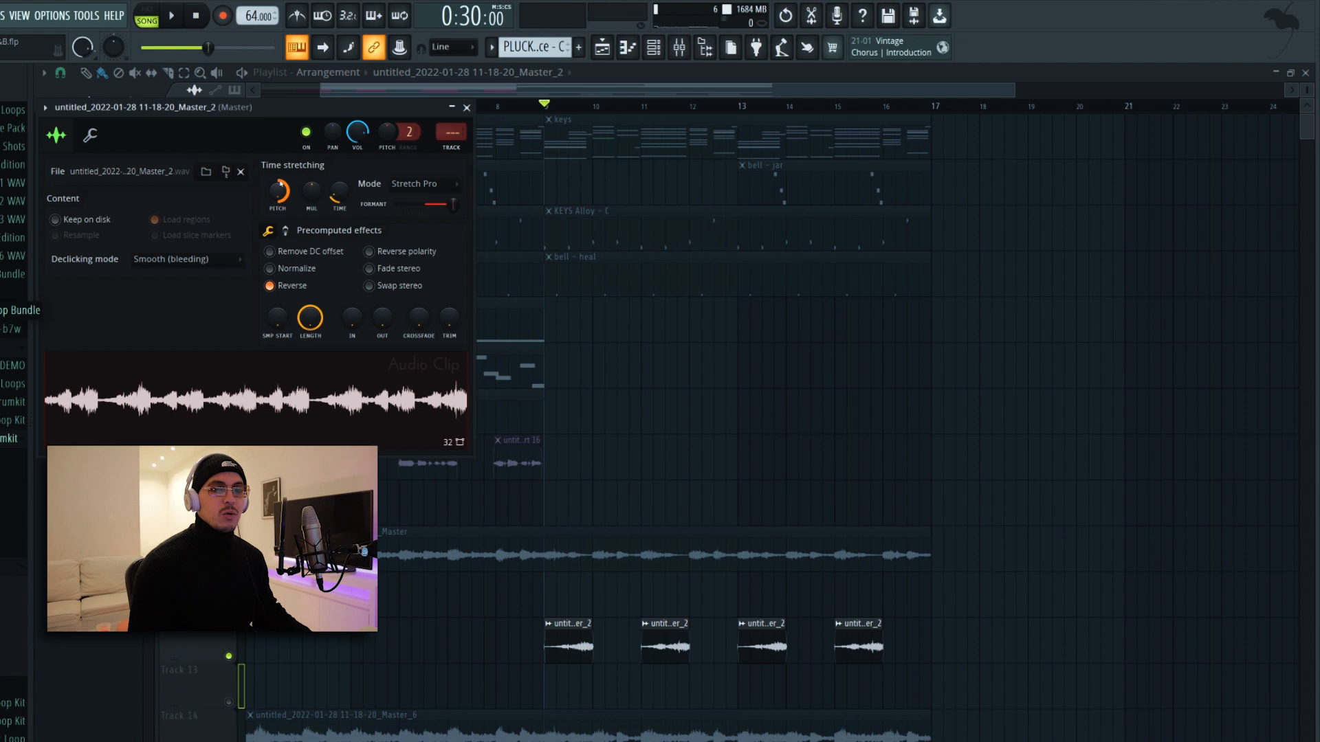
key("Escape")
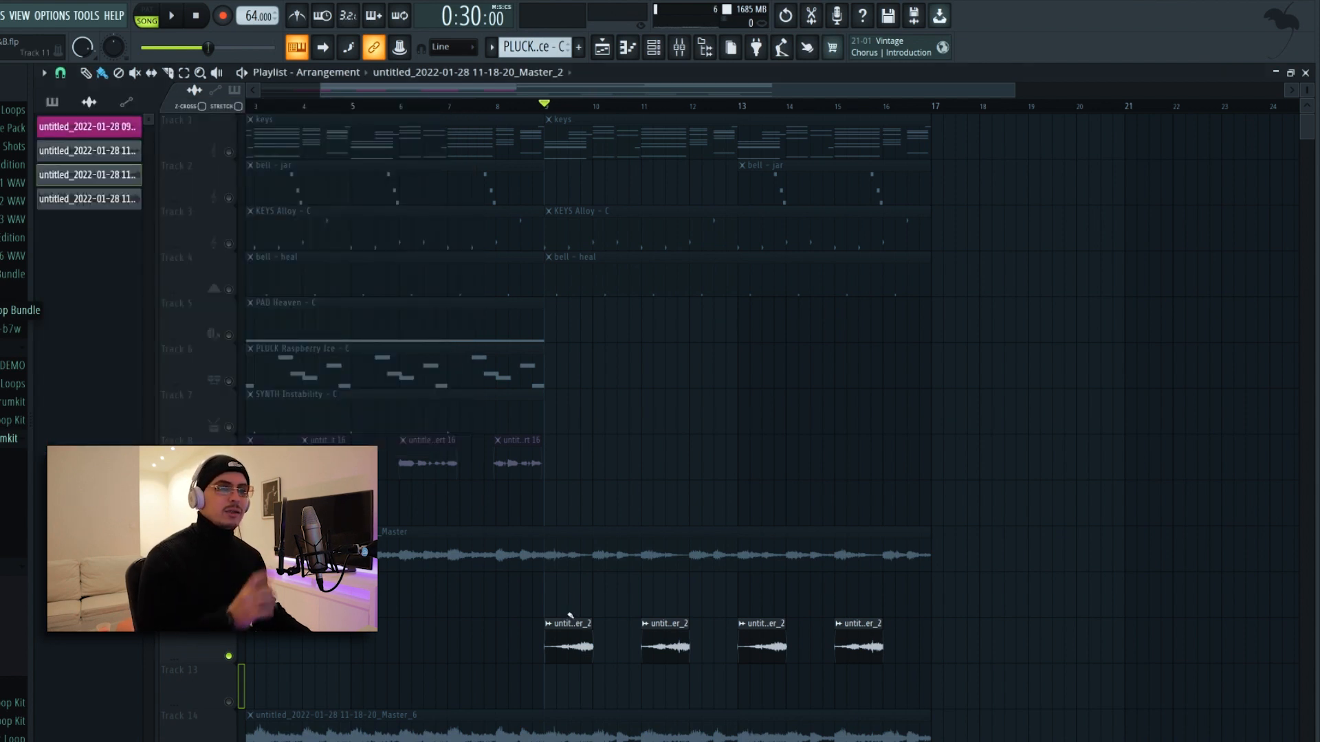
key("space")
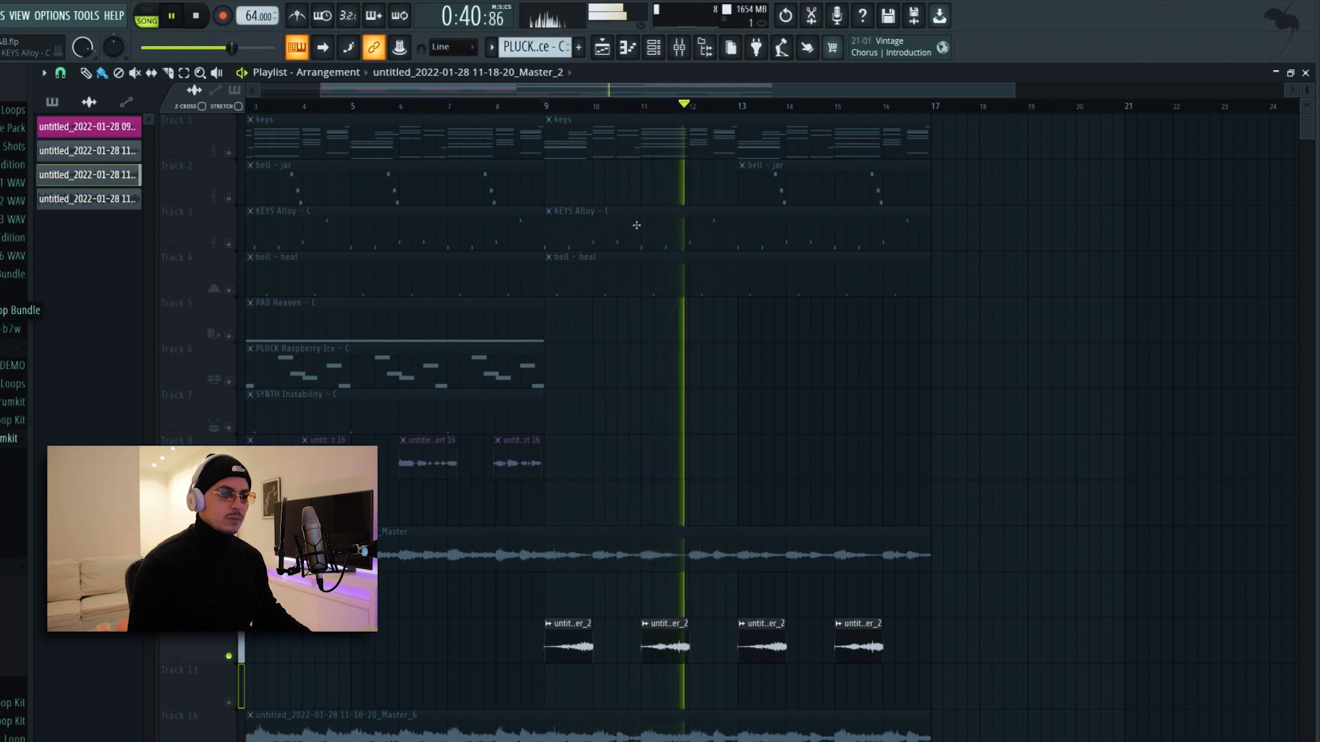
key("space")
Solo the Master_6 audio clip on Track 14 and play it from bar 9
scroll(448, 115, "down", 2)
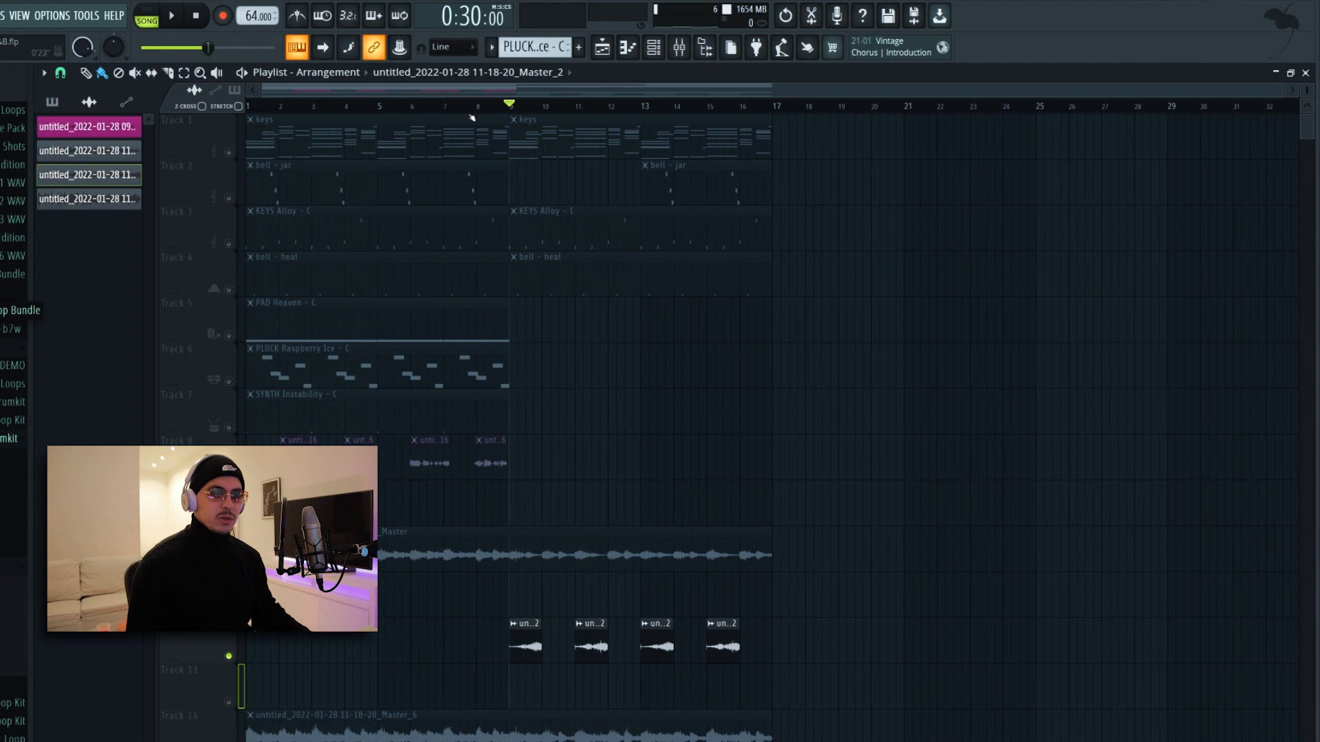
scroll(362, 380, "down", 5)
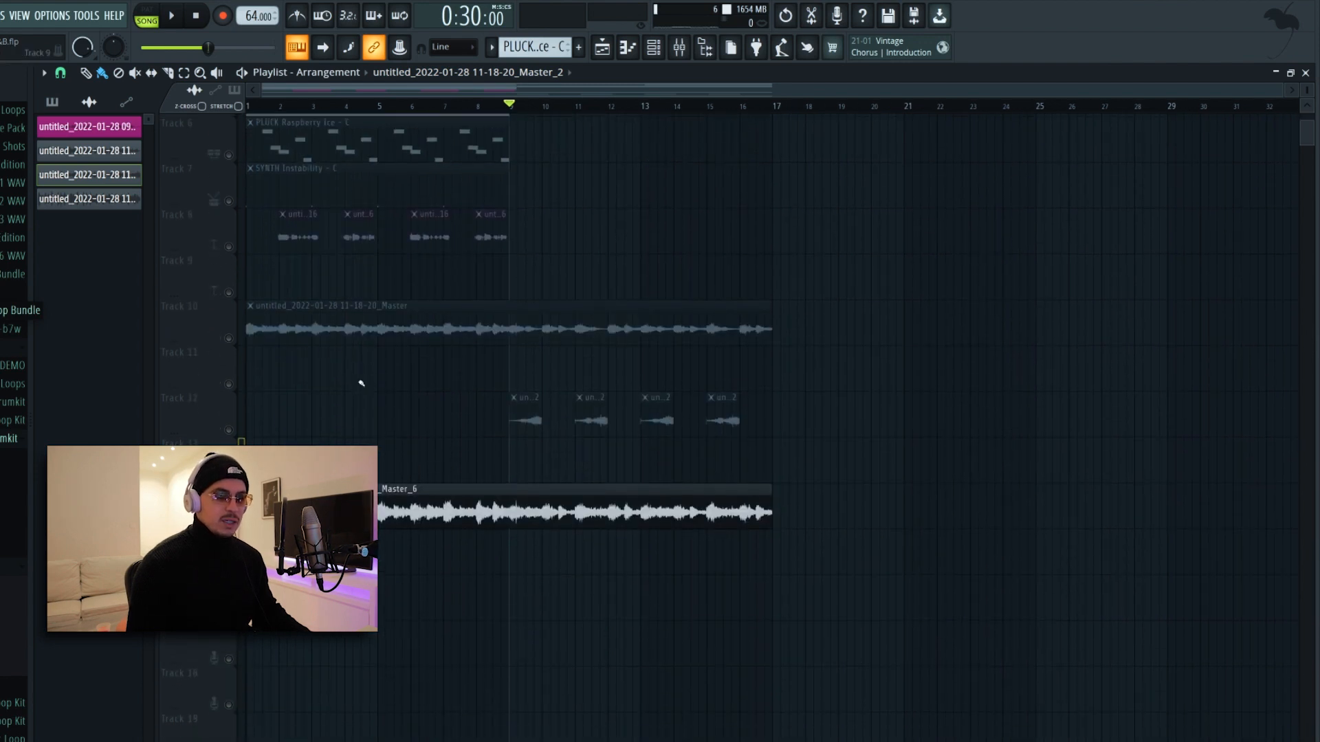
key("space")
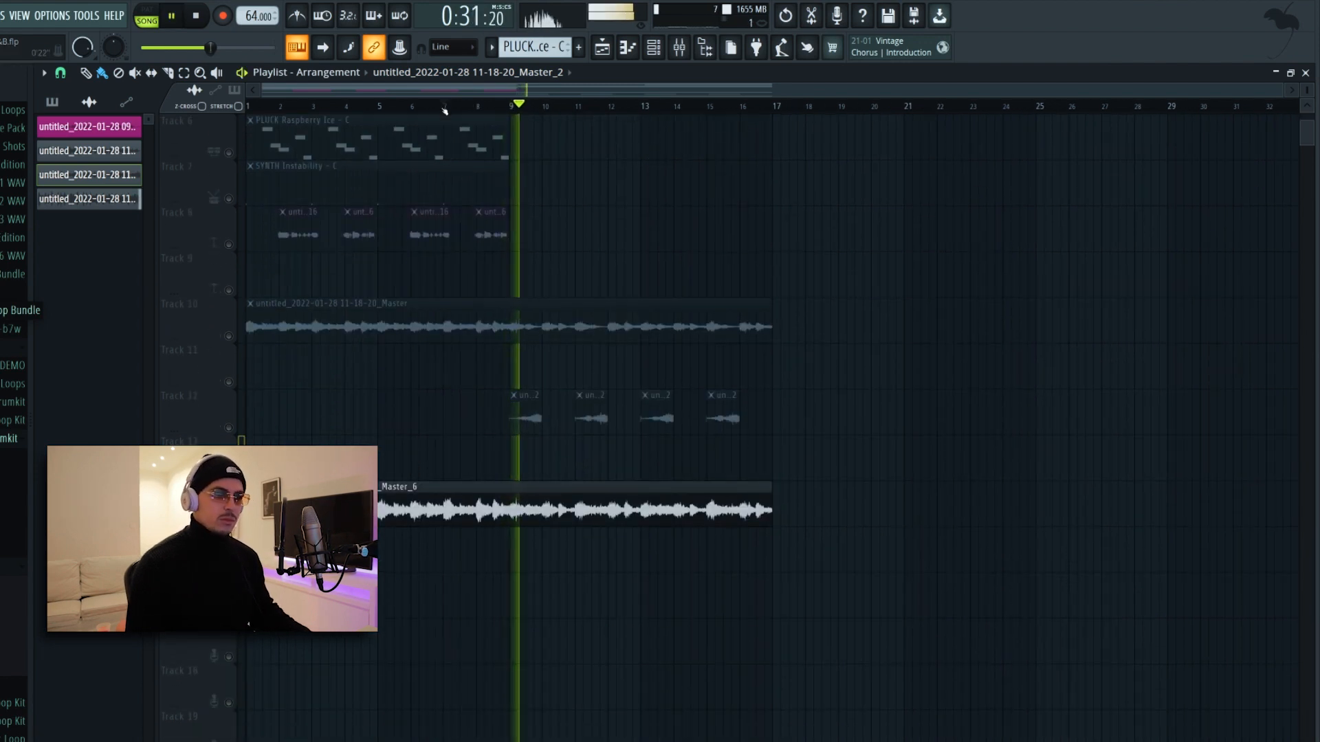